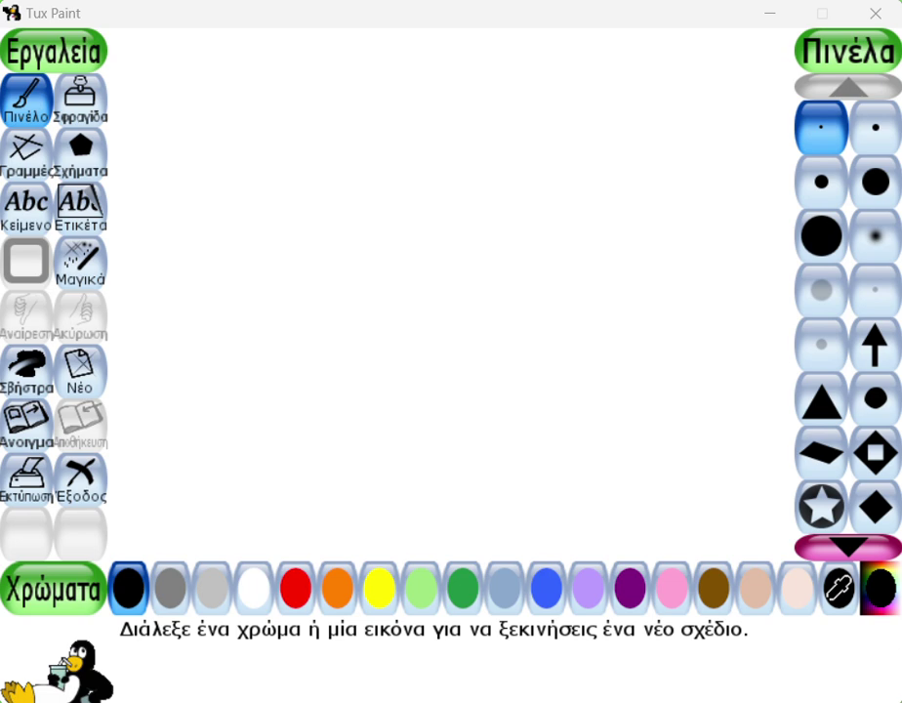
Paint a thin black wavy horizon line across the full width of the canvas, about midway down
{"action": "left_click", "coordinate": [19, 101]}
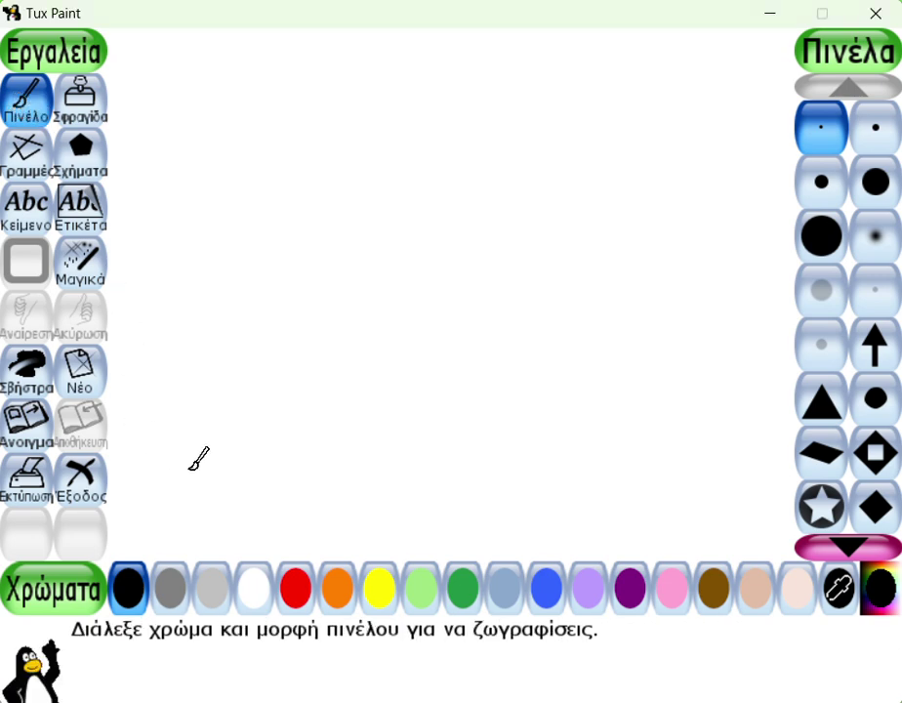
{"action": "left_click", "coordinate": [126, 592]}
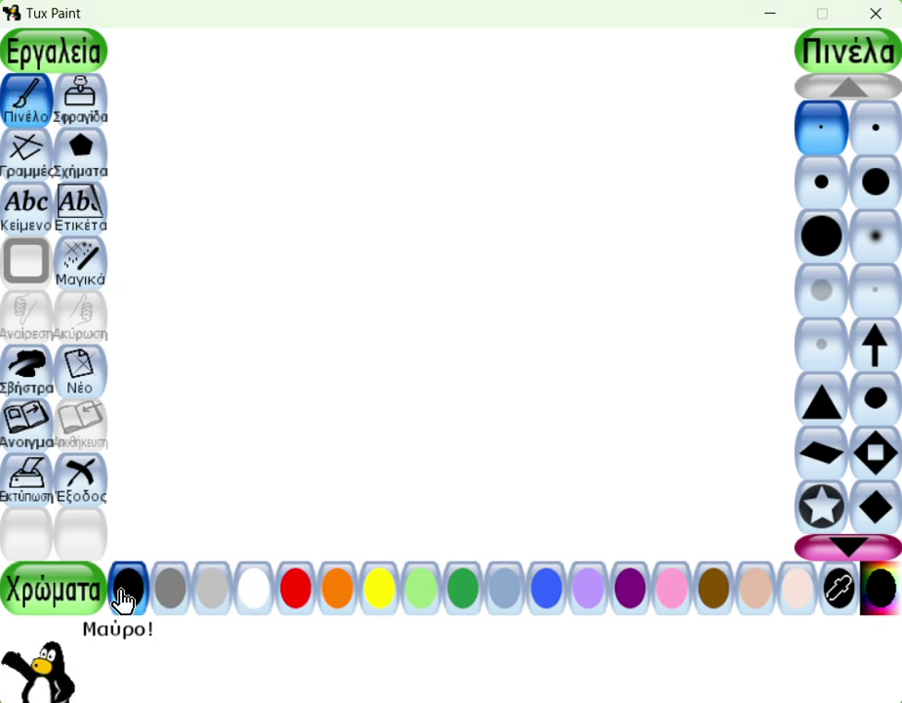
{"action": "left_click", "coordinate": [112, 294]}
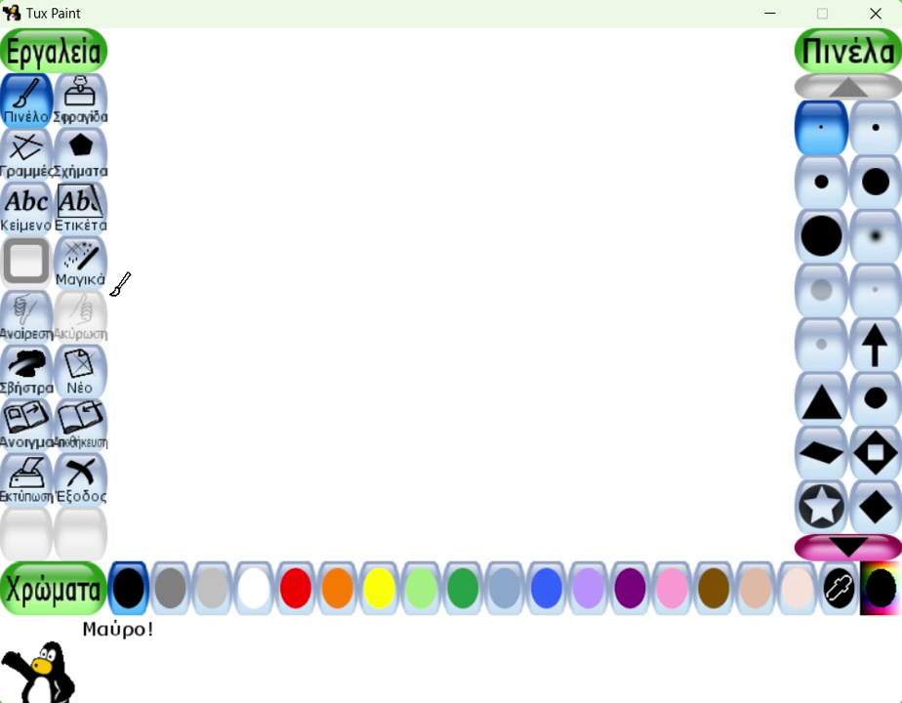
{"action": "mouse_move", "coordinate": [112, 292]}
{"action": "left_mouse_down"}
{"action": "mouse_move", "coordinate": [168, 300]}
{"action": "mouse_move", "coordinate": [208, 291]}
{"action": "mouse_move", "coordinate": [289, 303]}
{"action": "mouse_move", "coordinate": [334, 296]}
{"action": "mouse_move", "coordinate": [390, 318]}
{"action": "mouse_move", "coordinate": [459, 300]}
{"action": "mouse_move", "coordinate": [525, 318]}
{"action": "mouse_move", "coordinate": [670, 314]}
{"action": "mouse_move", "coordinate": [800, 342]}
{"action": "left_mouse_up"}
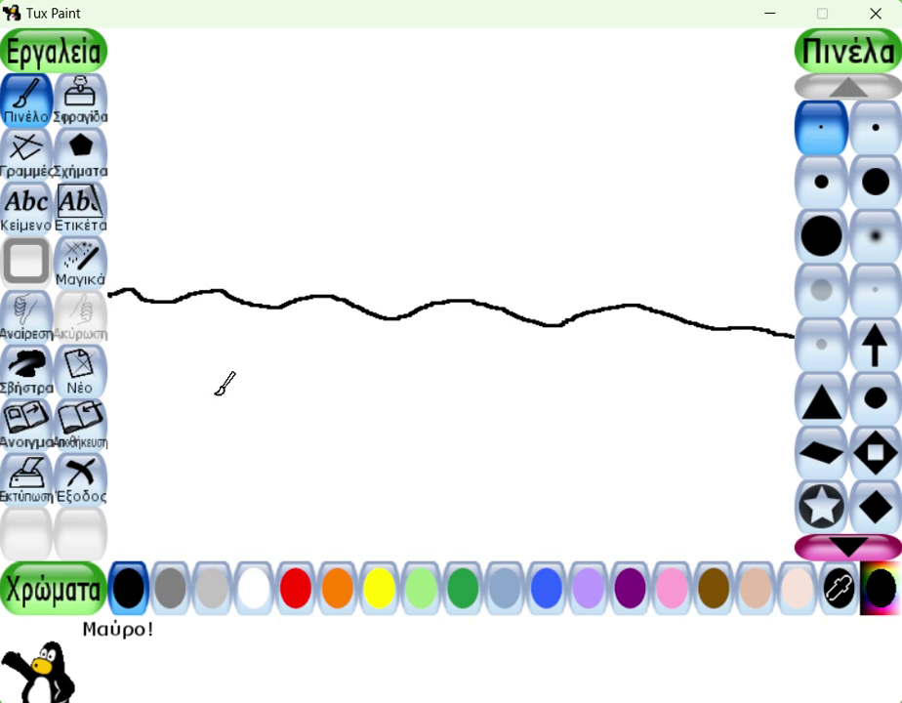
Fill the area below the horizon line with dark green and the area above it with sky blue
{"action": "left_click", "coordinate": [82, 277]}
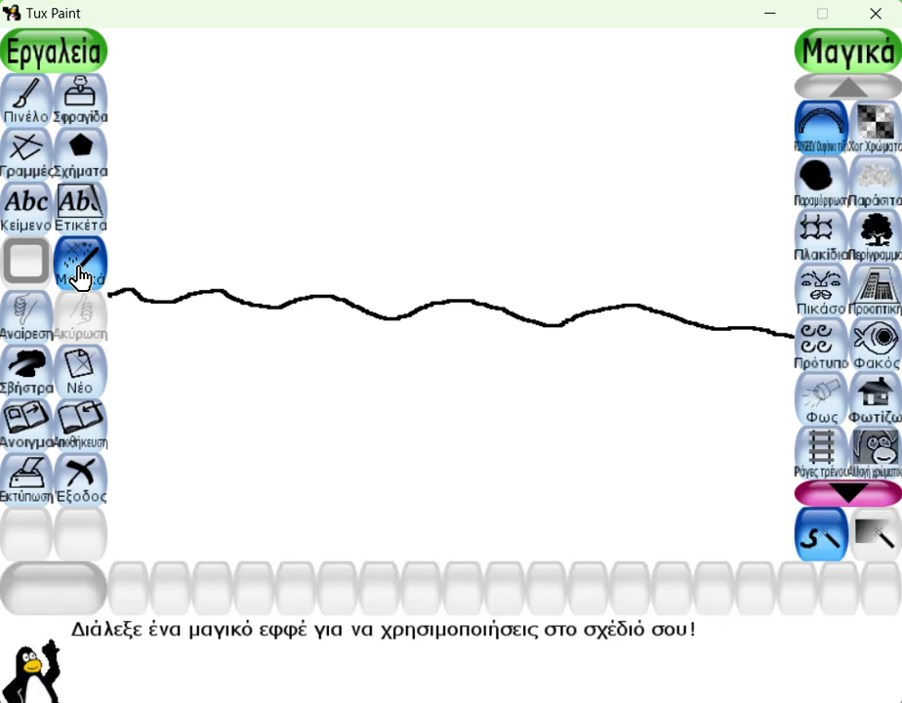
{"action": "left_click", "coordinate": [847, 492]}
{"action": "left_click", "coordinate": [847, 492]}
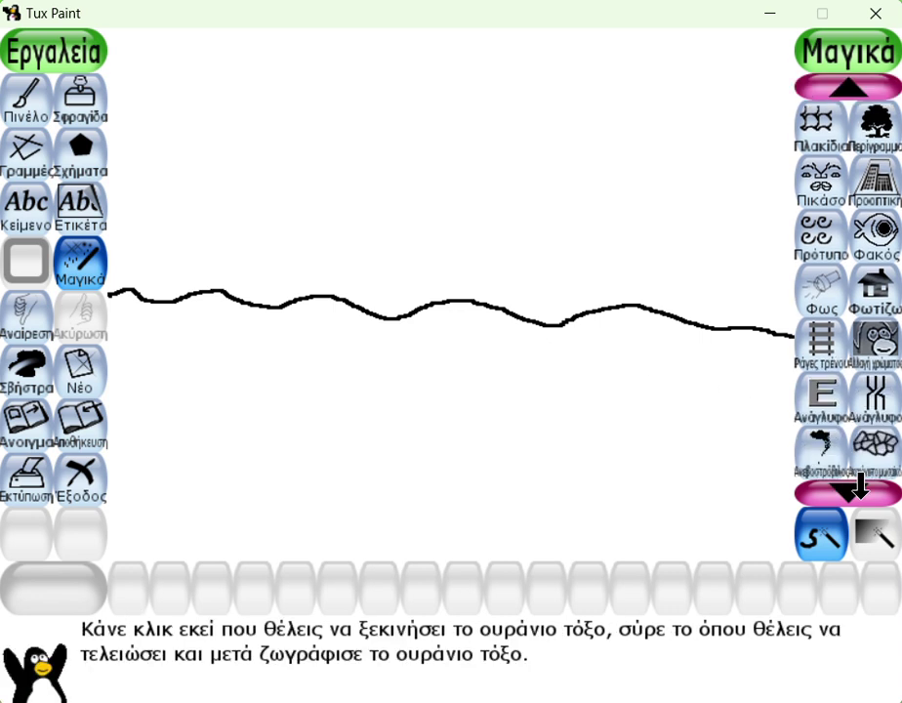
{"action": "left_click", "coordinate": [847, 492]}
{"action": "left_click", "coordinate": [848, 493]}
{"action": "left_click", "coordinate": [859, 488]}
{"action": "left_click", "coordinate": [859, 488]}
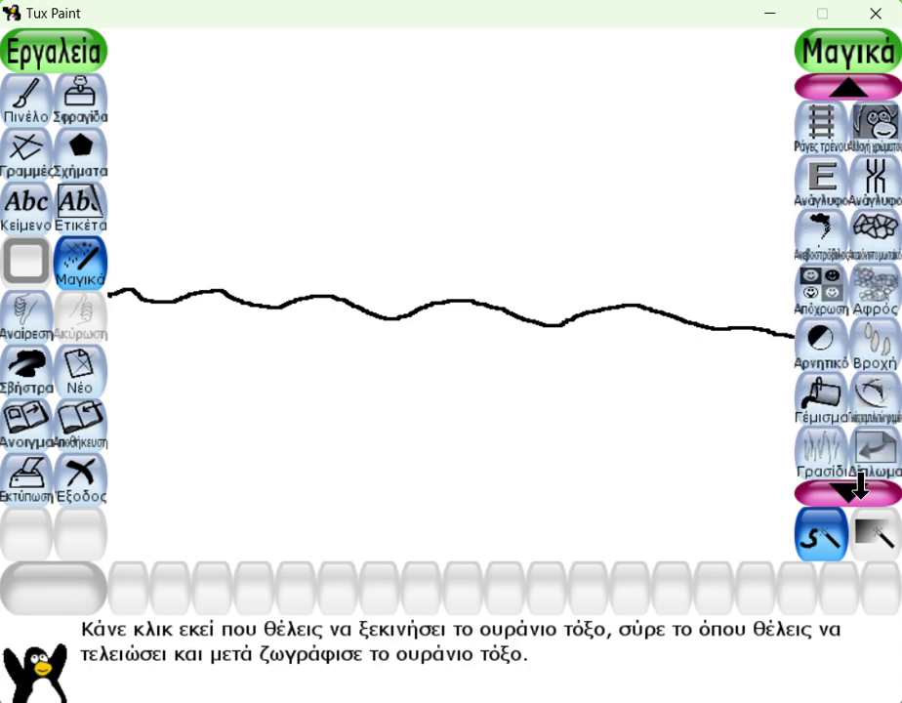
{"action": "left_click", "coordinate": [832, 397]}
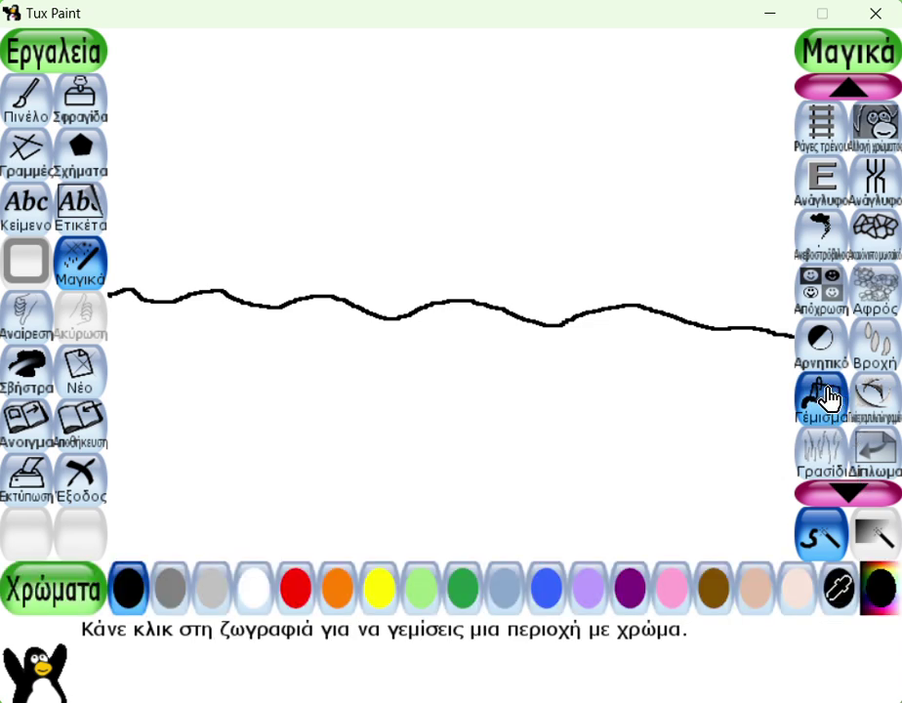
{"action": "left_click", "coordinate": [461, 606]}
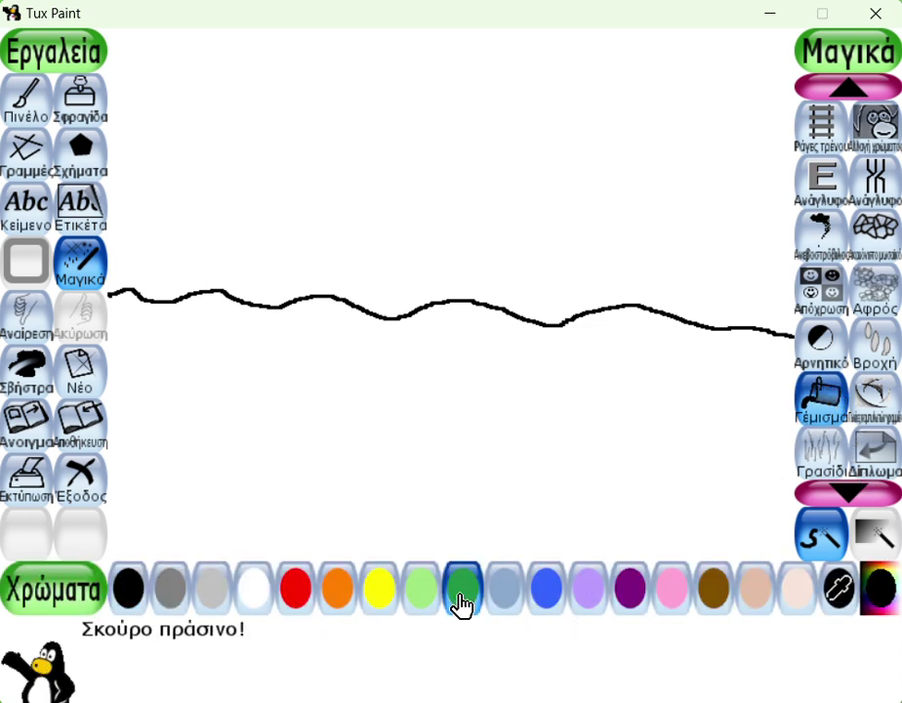
{"action": "left_click", "coordinate": [451, 454]}
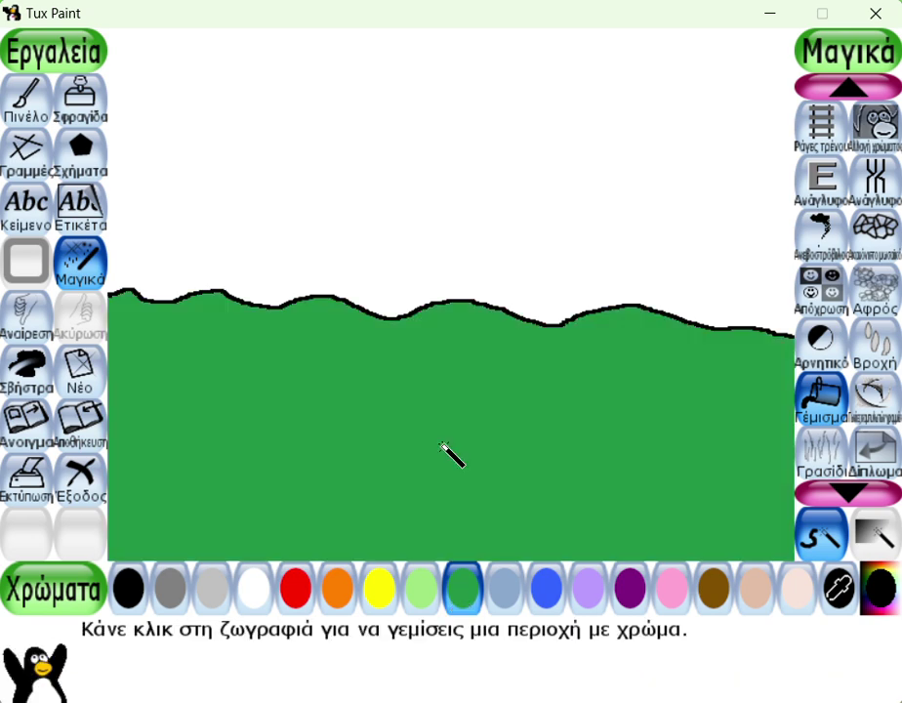
{"action": "left_click", "coordinate": [504, 594]}
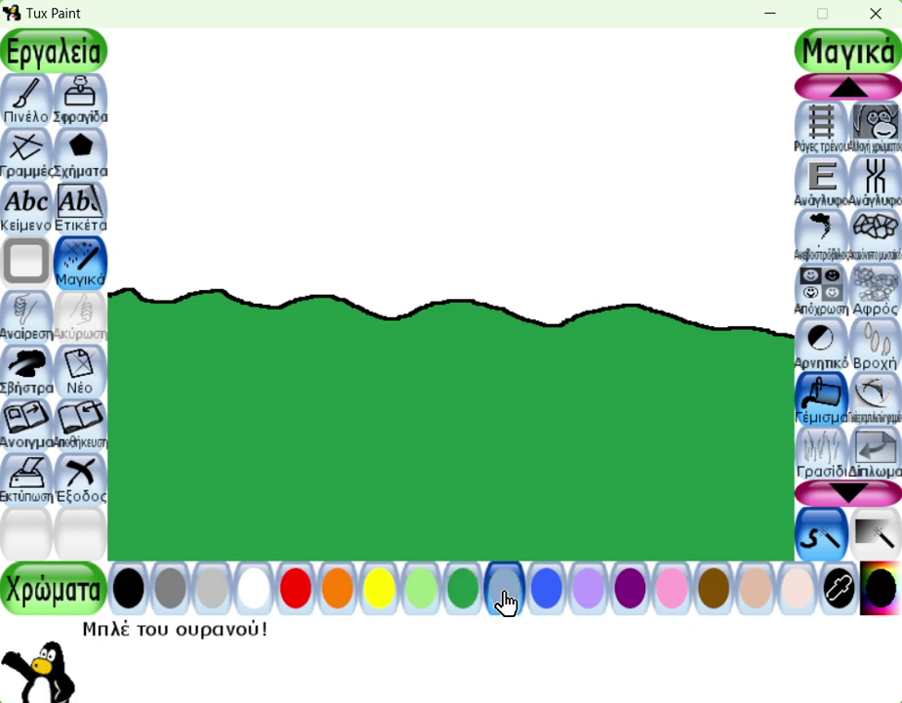
{"action": "left_click", "coordinate": [457, 106]}
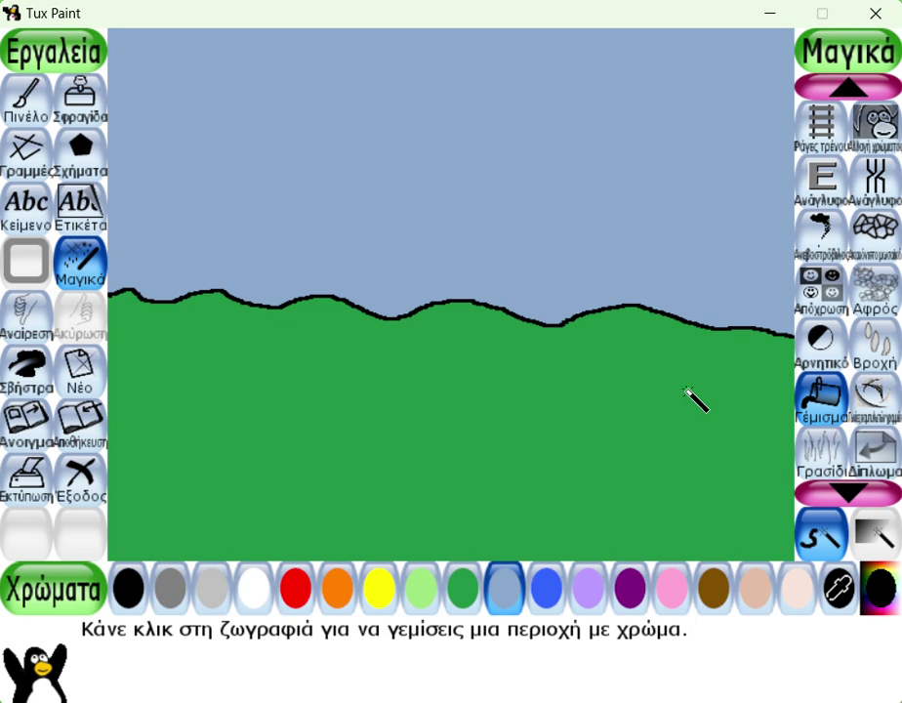
Bring up the stamp collection of plants, flowers and trees
{"action": "left_click", "coordinate": [80, 100]}
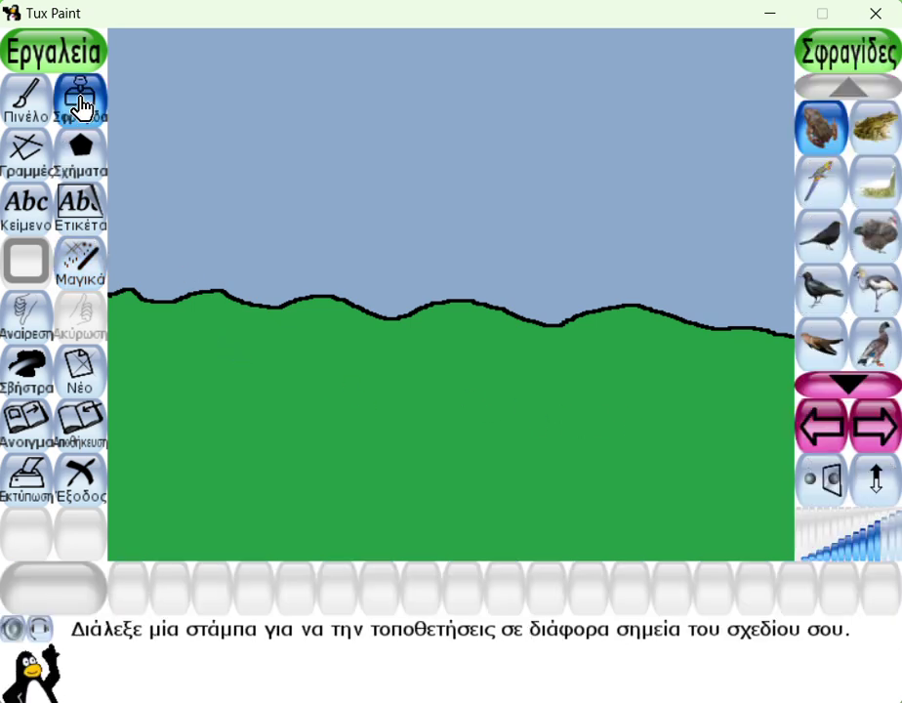
{"action": "left_click", "coordinate": [874, 431]}
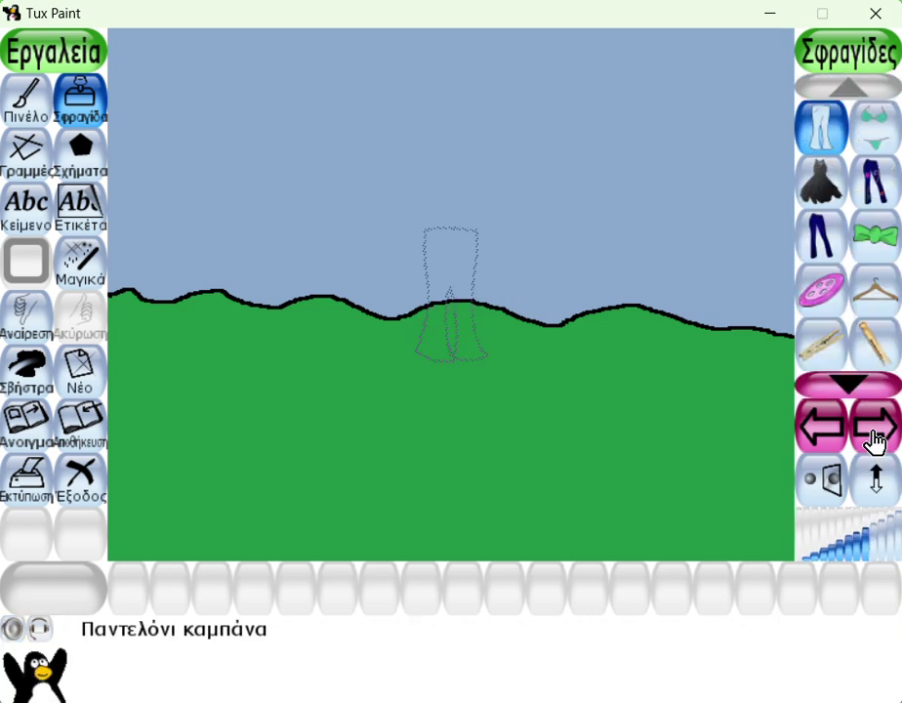
{"action": "left_click", "coordinate": [874, 432]}
{"action": "left_click", "coordinate": [874, 432]}
{"action": "left_click", "coordinate": [873, 432]}
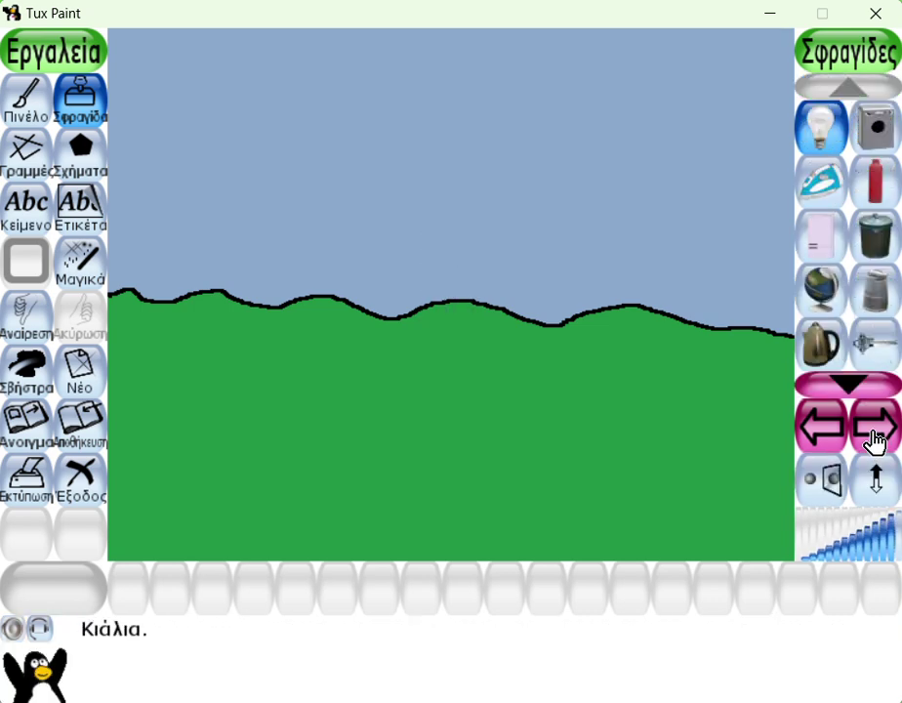
{"action": "left_click", "coordinate": [873, 431]}
{"action": "left_click", "coordinate": [874, 431]}
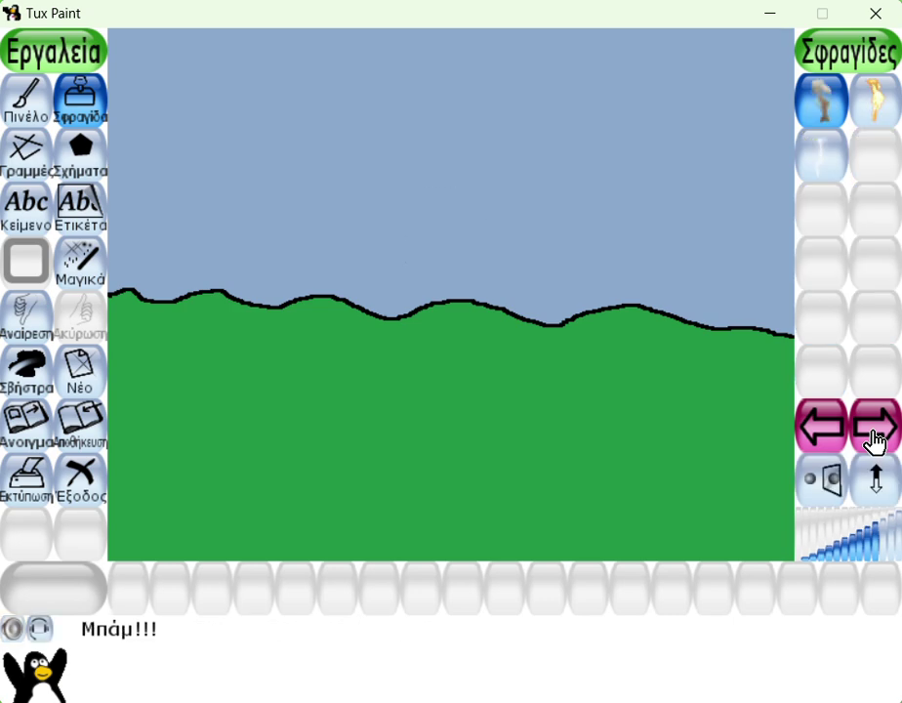
{"action": "left_click", "coordinate": [874, 432]}
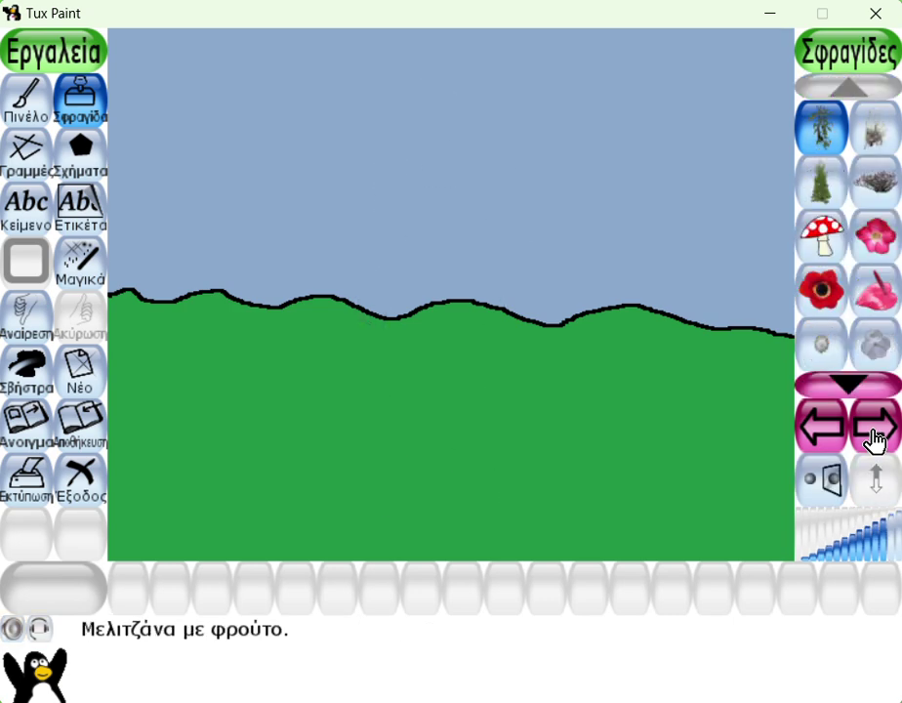
Stamp a large oak tree (Βελανιδιά) on the left half of the landscape, with its trunk standing on the green ground
{"action": "left_click", "coordinate": [849, 379]}
{"action": "left_click", "coordinate": [849, 379]}
{"action": "left_click", "coordinate": [849, 379]}
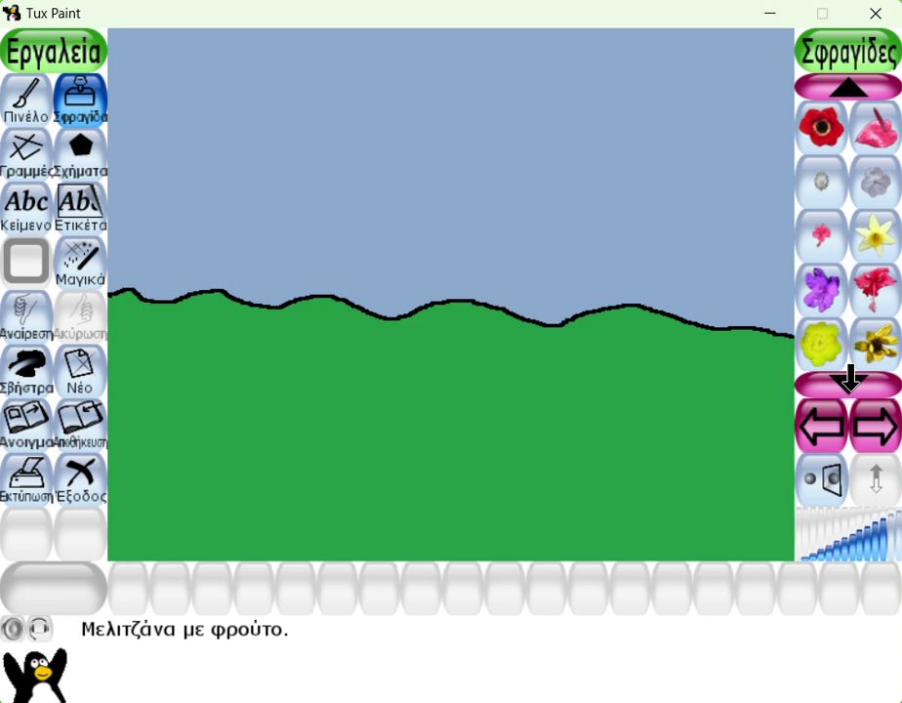
{"action": "left_click", "coordinate": [850, 379]}
{"action": "left_click", "coordinate": [849, 379]}
{"action": "left_click", "coordinate": [849, 378]}
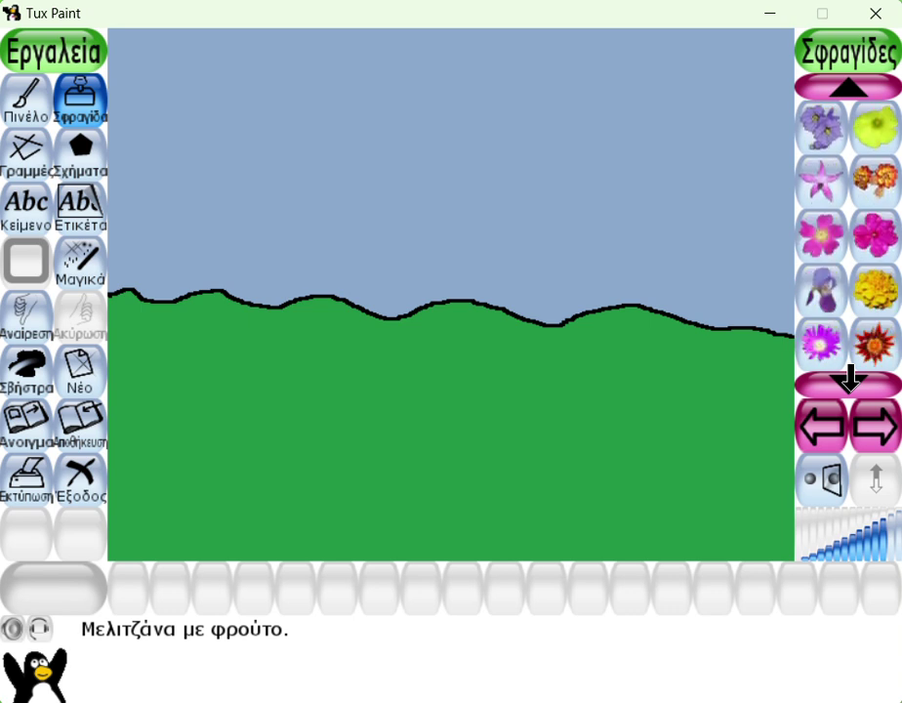
{"action": "left_click", "coordinate": [850, 379]}
{"action": "left_click", "coordinate": [849, 379]}
{"action": "left_click", "coordinate": [849, 379]}
{"action": "left_click", "coordinate": [850, 378]}
{"action": "left_click", "coordinate": [849, 379]}
{"action": "left_click", "coordinate": [850, 379]}
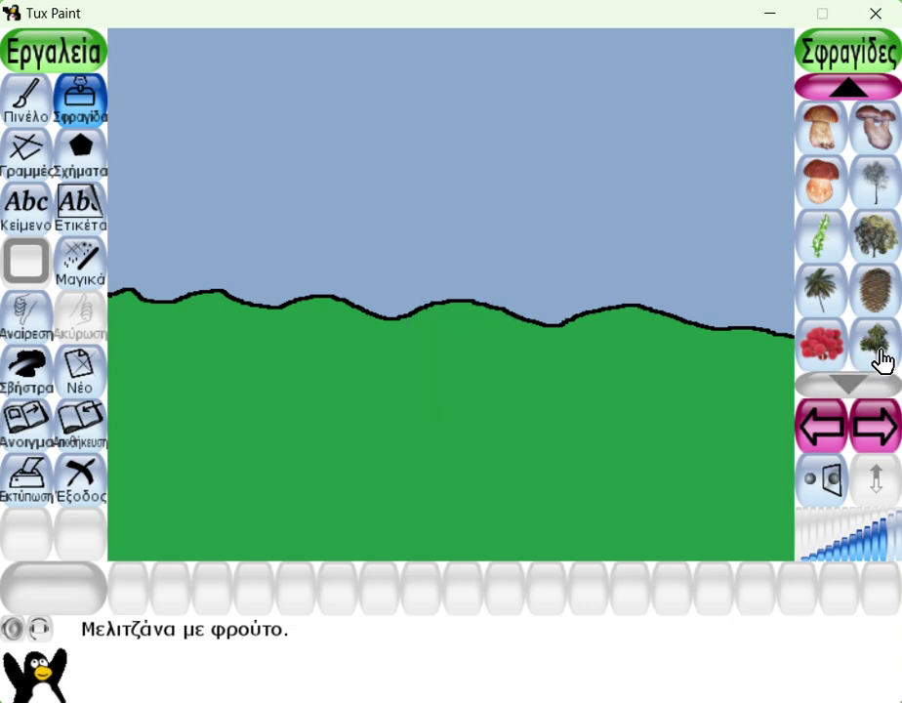
{"action": "left_click", "coordinate": [878, 236]}
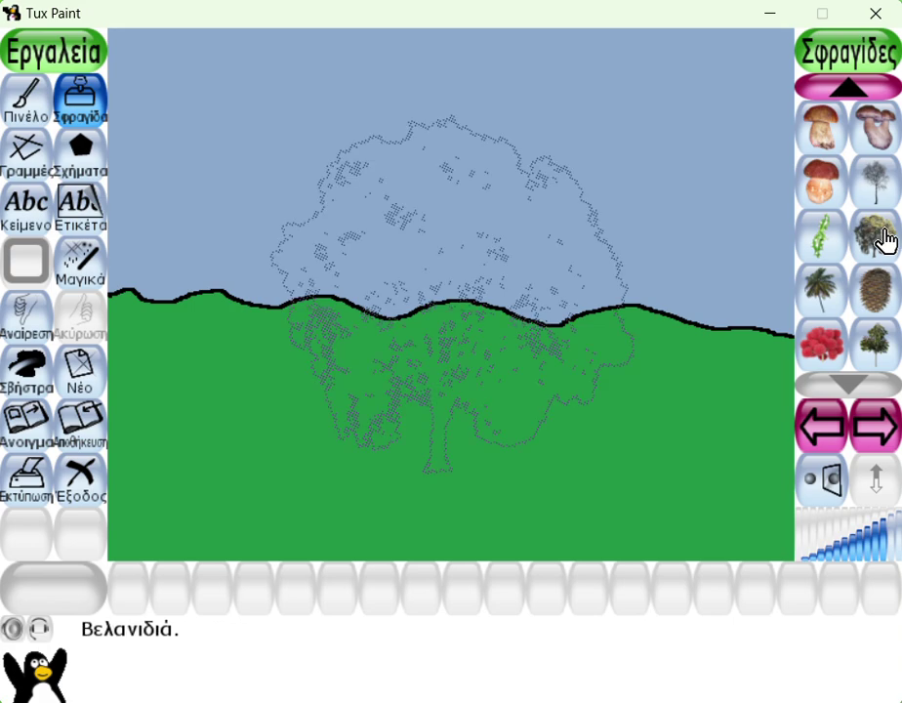
{"action": "left_click", "coordinate": [290, 216]}
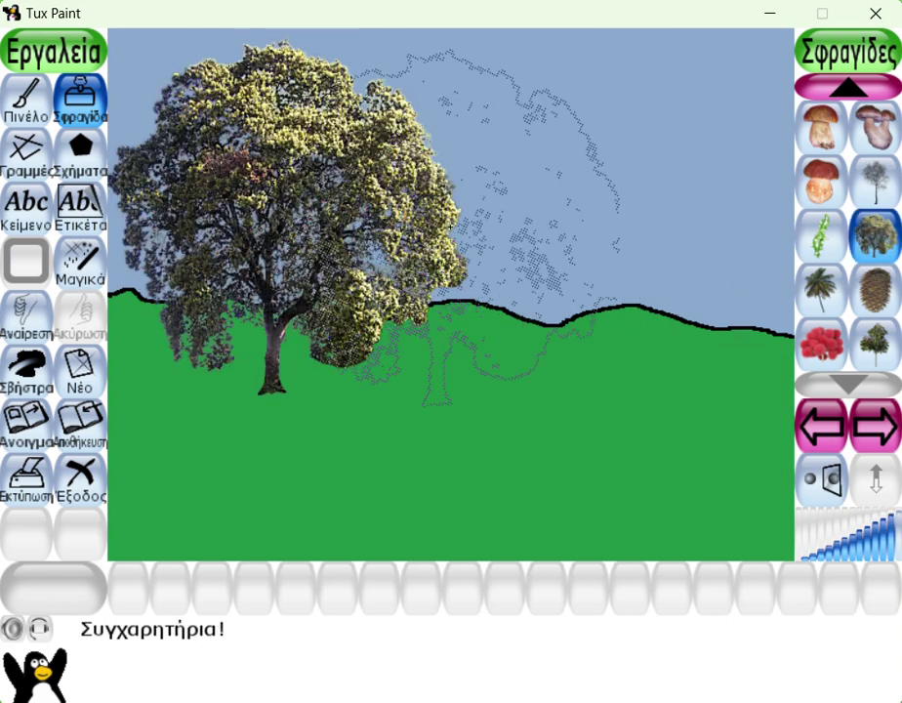
Stamp two pili nut trees, one near the left edge and one near the right edge of the landscape
{"action": "left_click", "coordinate": [884, 347]}
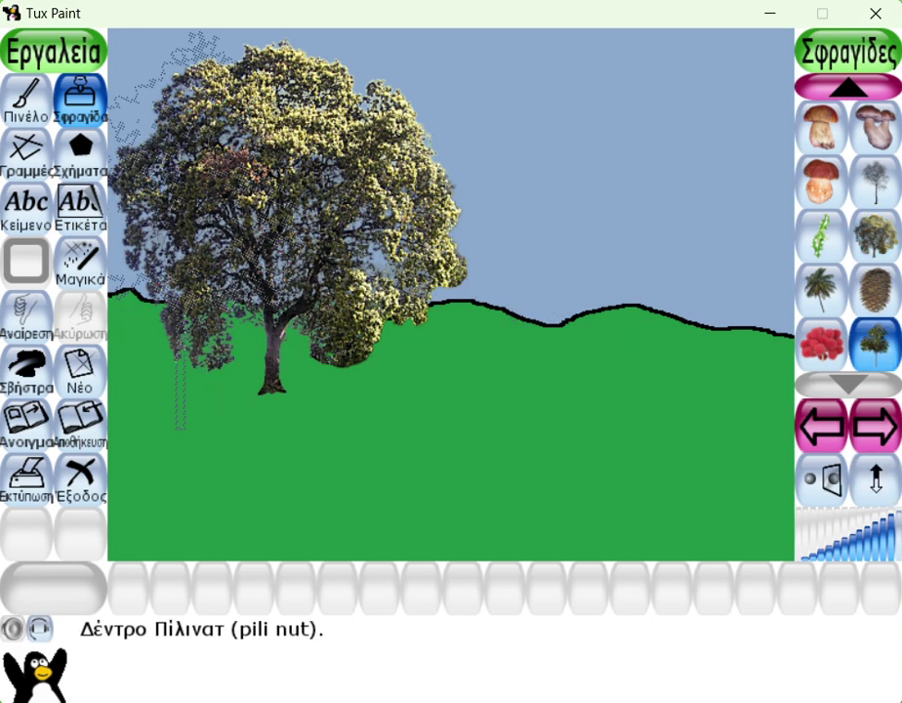
{"action": "left_click", "coordinate": [157, 224]}
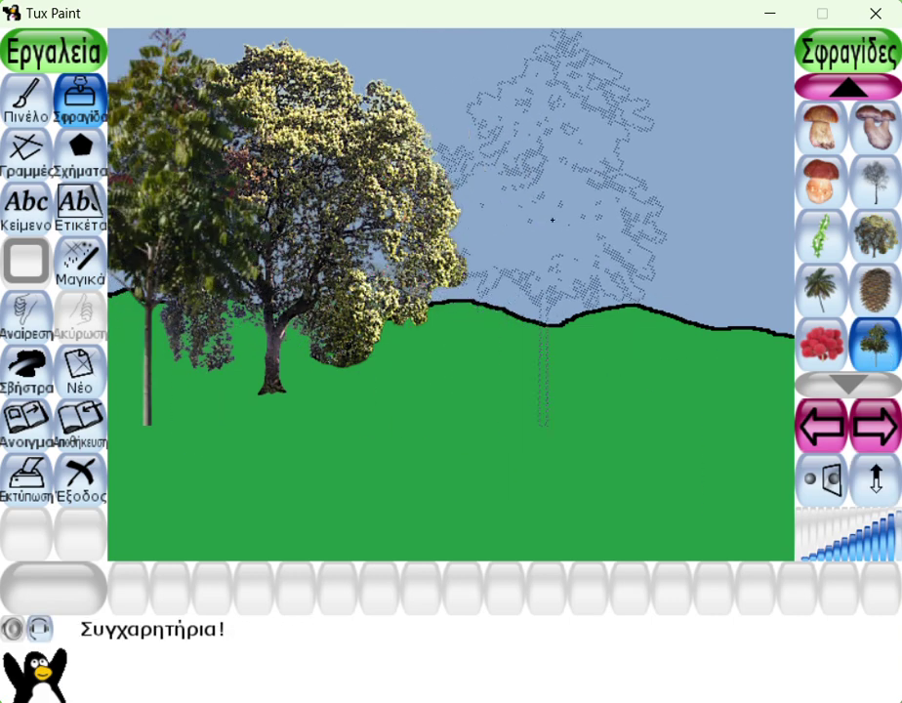
{"action": "left_click", "coordinate": [746, 220]}
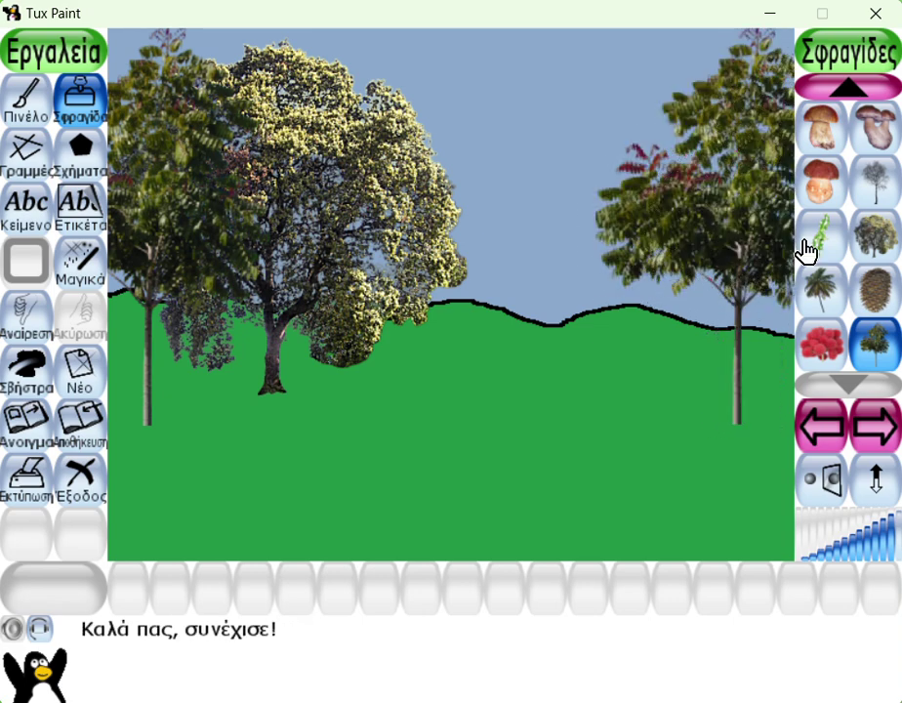
Stamp a smaller oak tree (Βελανιδιά) on the right half, slightly overlapping the right pili nut tree
{"action": "left_click", "coordinate": [879, 241]}
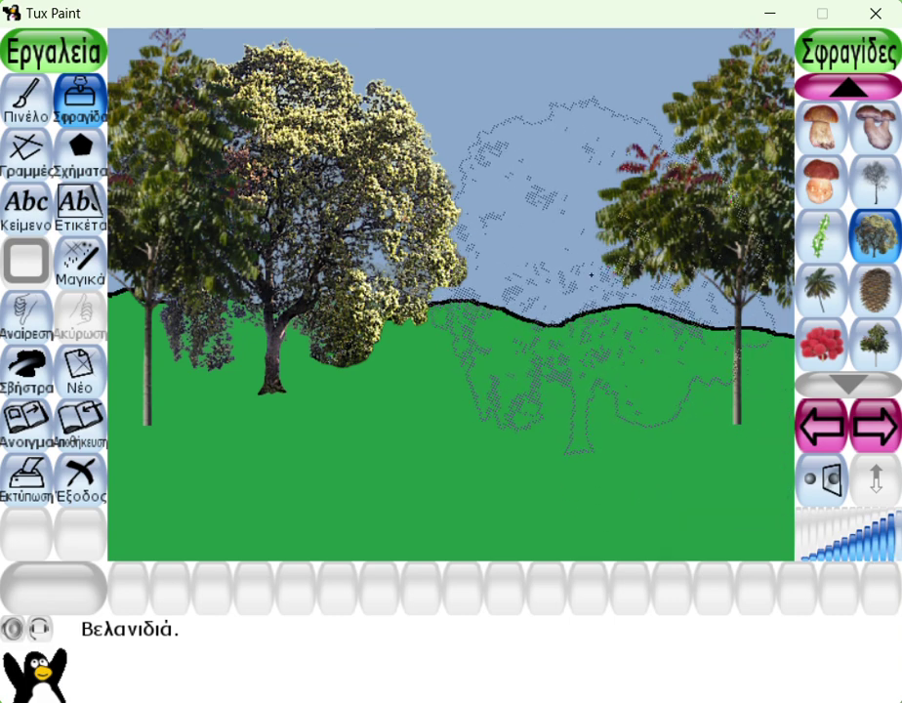
{"action": "left_click", "coordinate": [882, 554]}
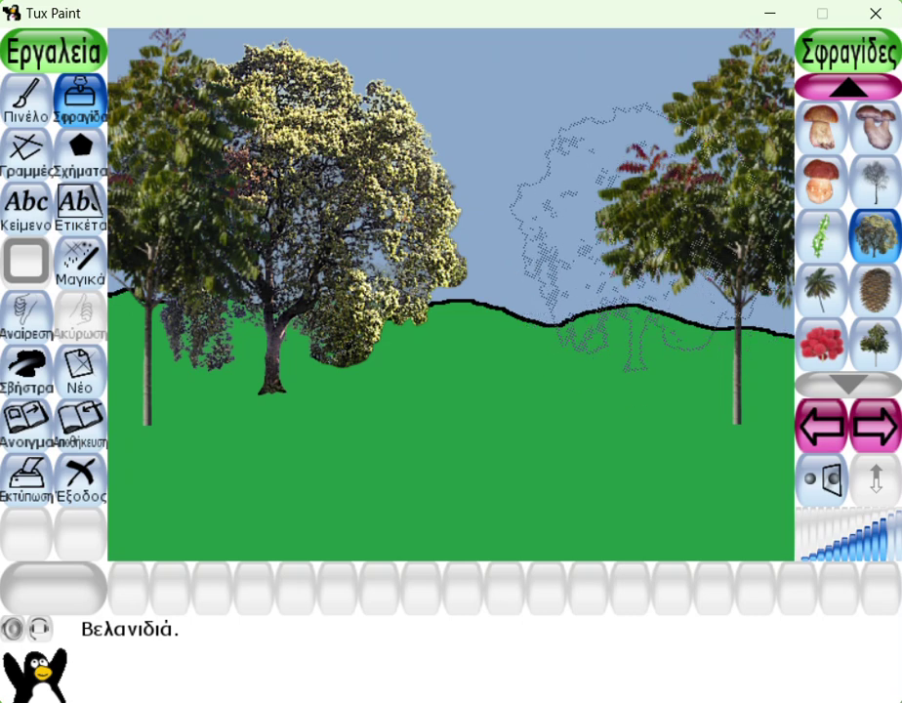
{"action": "left_click", "coordinate": [639, 234]}
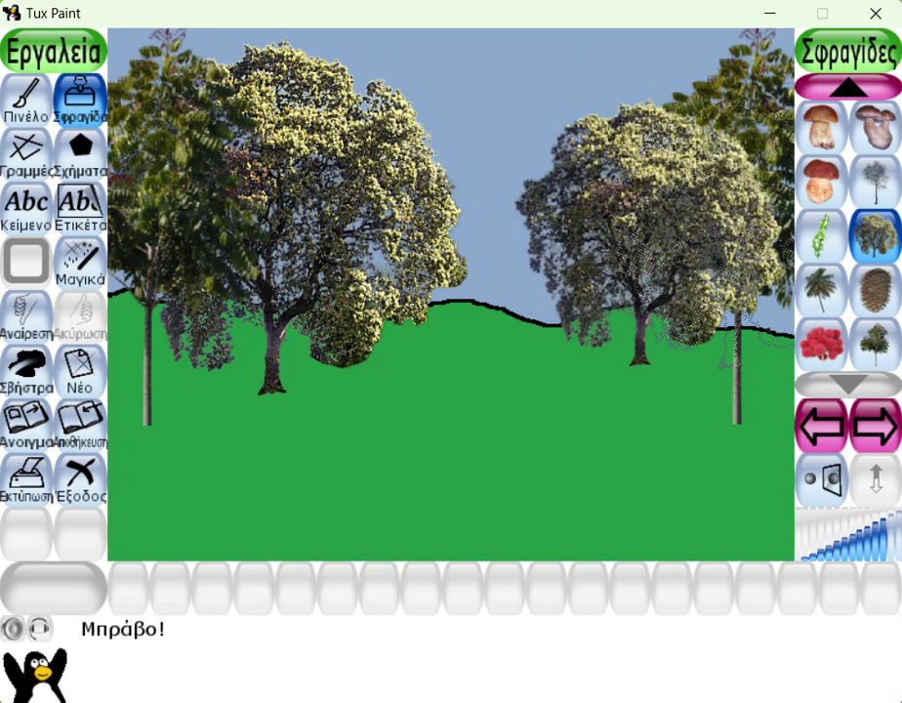
Stamp five winter birches (Σημύδα το χειμώνα) in varying sizes, three between the oaks and one at each side edge
{"action": "left_click", "coordinate": [876, 184]}
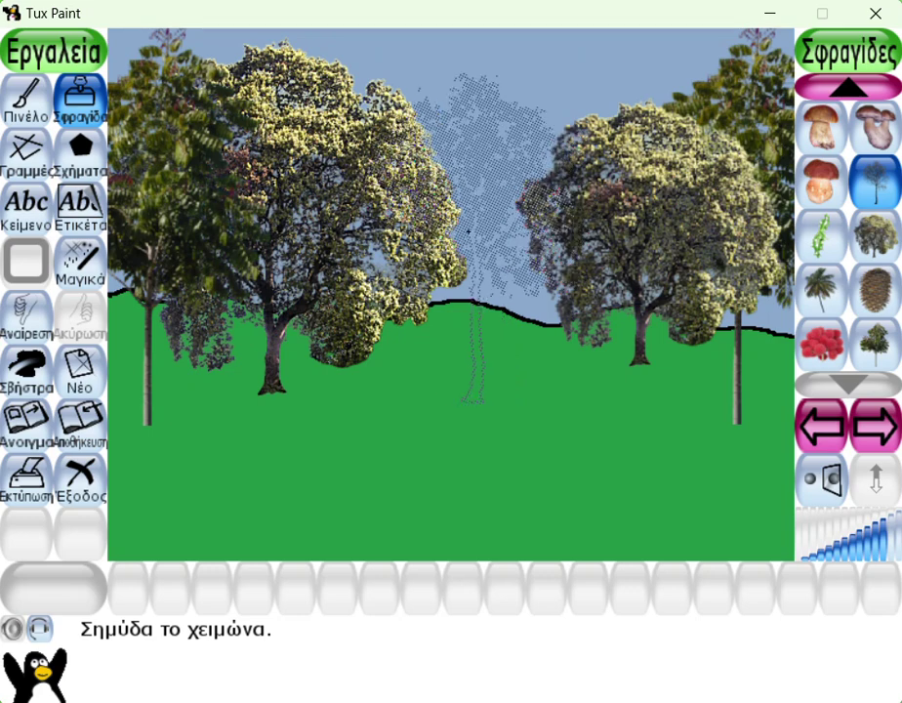
{"action": "left_click", "coordinate": [410, 236]}
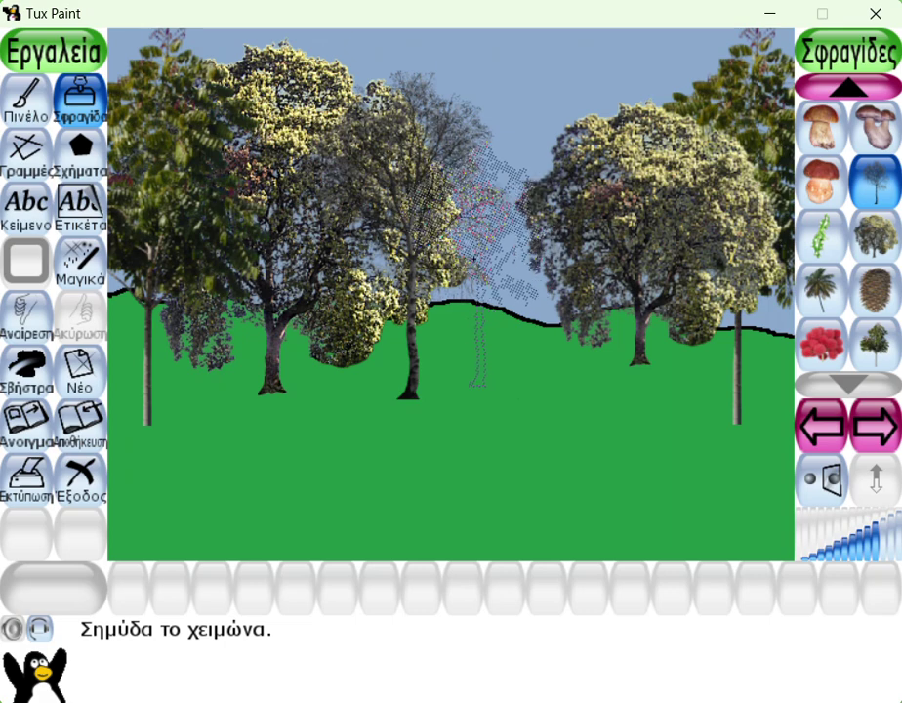
{"action": "left_click", "coordinate": [476, 225]}
{"action": "left_click", "coordinate": [532, 242]}
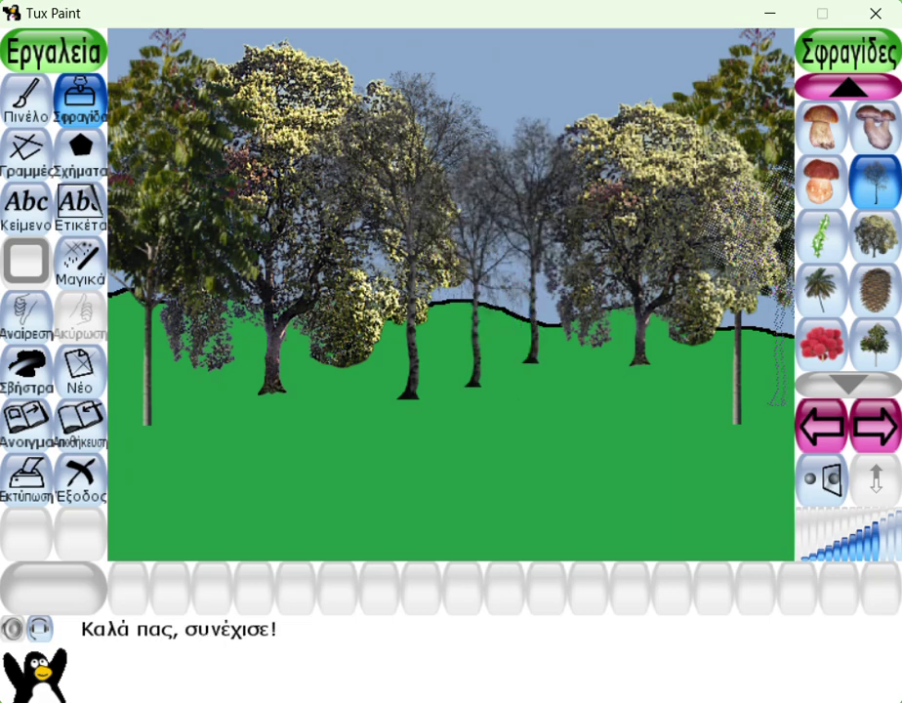
{"action": "left_click", "coordinate": [778, 287]}
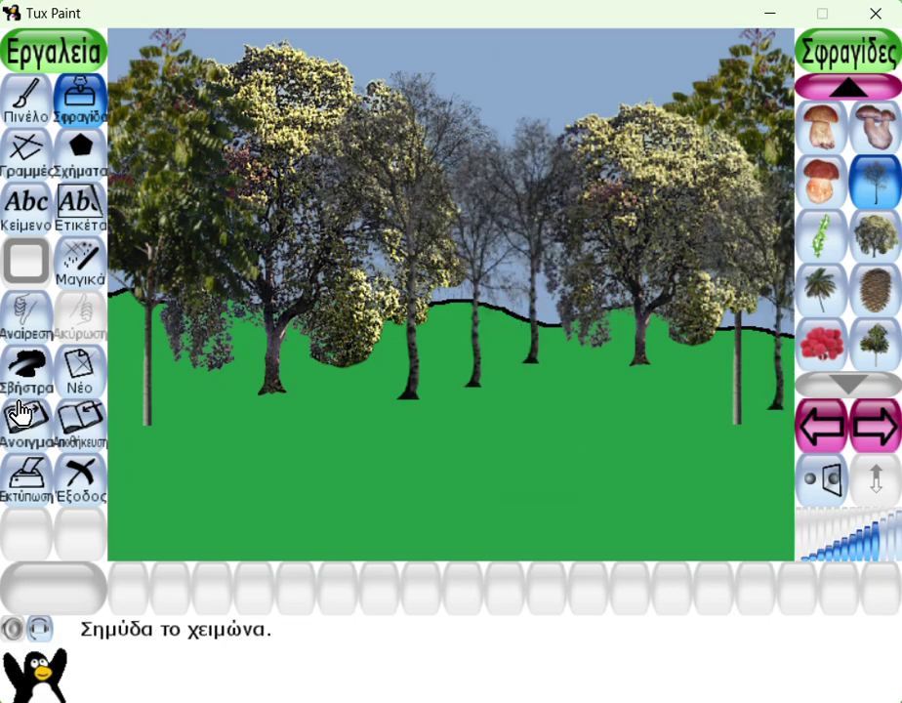
{"action": "left_click", "coordinate": [117, 292]}
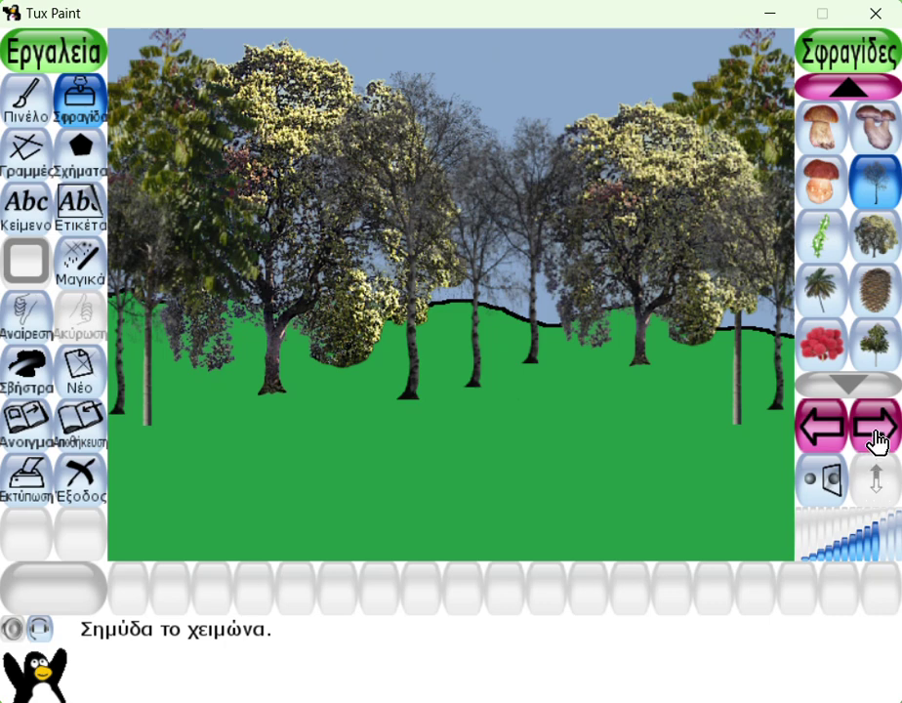
Switch the stamp collection to the animals category that starts with the frog (Βάτραχος)
{"action": "left_click", "coordinate": [819, 427]}
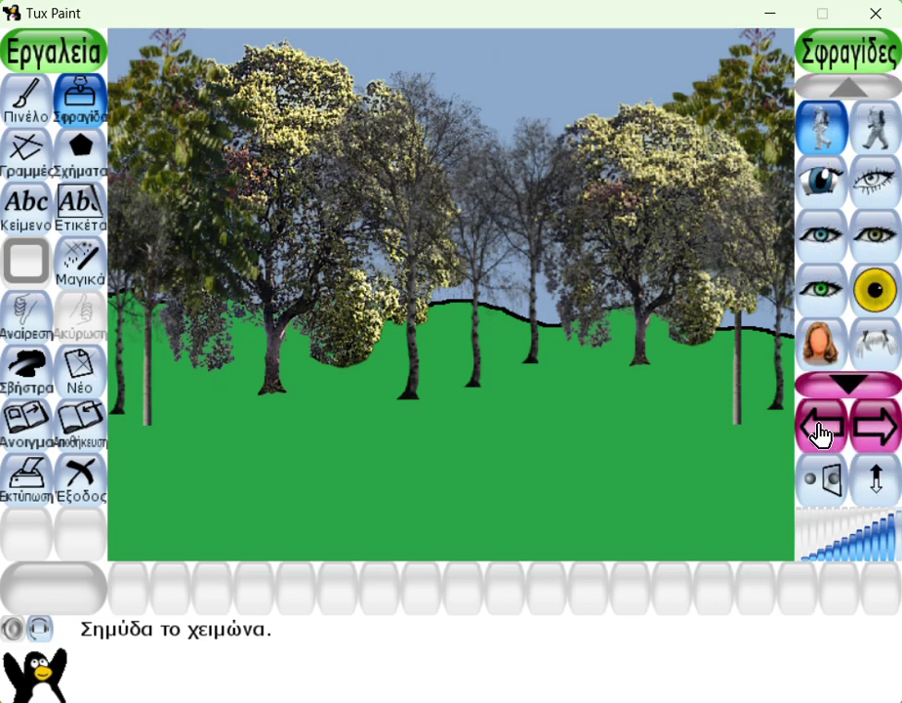
{"action": "left_click", "coordinate": [819, 428]}
{"action": "left_click", "coordinate": [819, 432]}
{"action": "left_click", "coordinate": [820, 432]}
{"action": "left_click", "coordinate": [819, 432]}
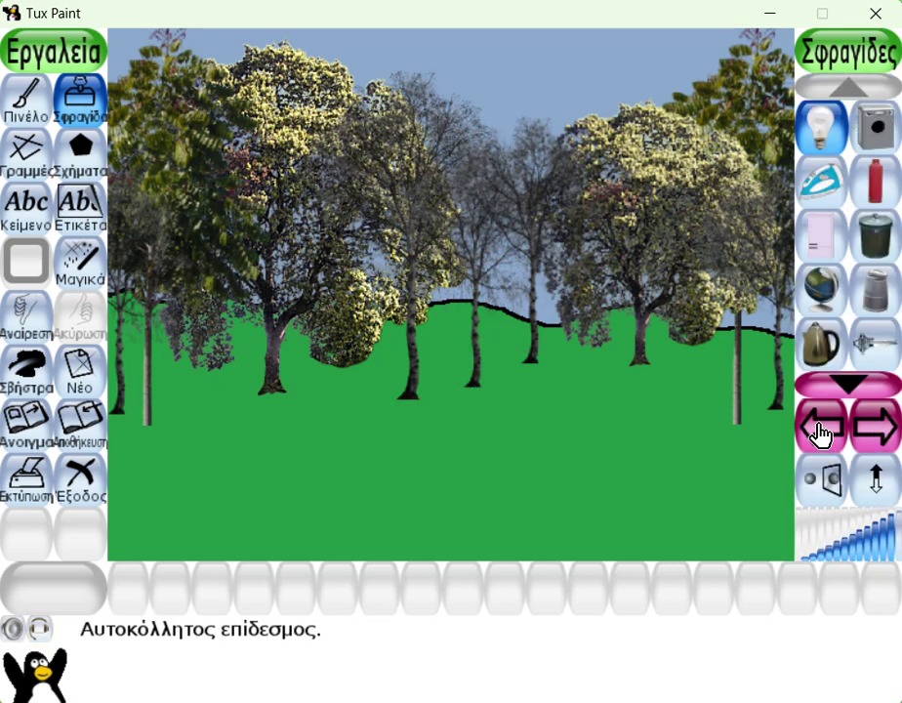
{"action": "left_click", "coordinate": [819, 432]}
{"action": "left_click", "coordinate": [820, 432]}
{"action": "left_click", "coordinate": [819, 433]}
{"action": "left_click", "coordinate": [820, 432]}
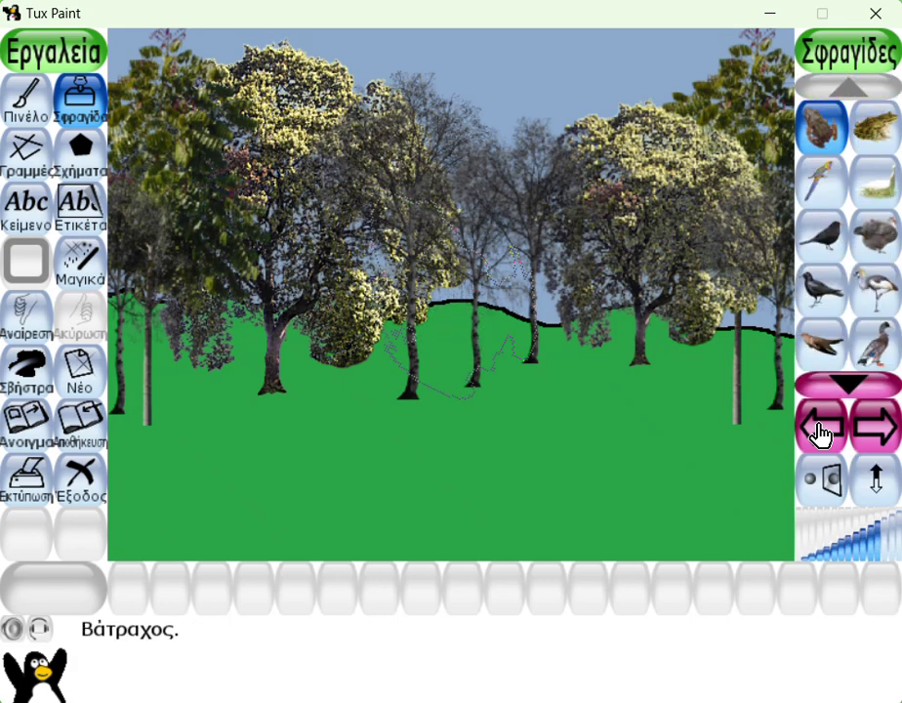
Stamp an elephant (Ελέφαντας) on the grass in the middle of the landscape and a giraffe (Καμηλοπάρδαλη) near the landscape's left edge
{"action": "left_click", "coordinate": [848, 381]}
{"action": "left_click", "coordinate": [849, 381]}
{"action": "left_click", "coordinate": [848, 381]}
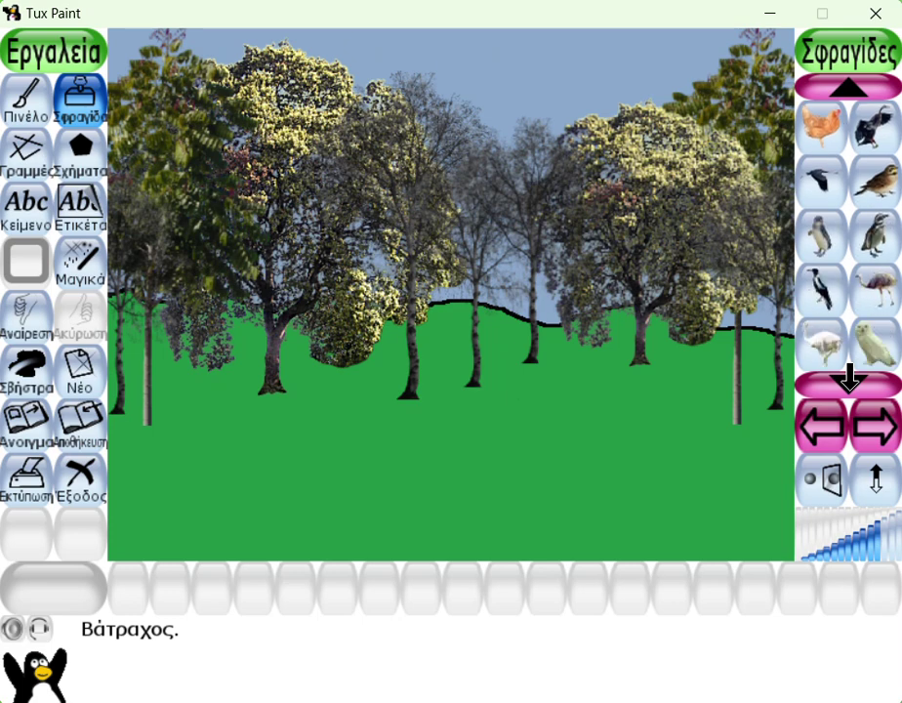
{"action": "left_click", "coordinate": [848, 380]}
{"action": "left_click", "coordinate": [849, 381]}
{"action": "left_click", "coordinate": [849, 380]}
{"action": "left_click", "coordinate": [848, 381]}
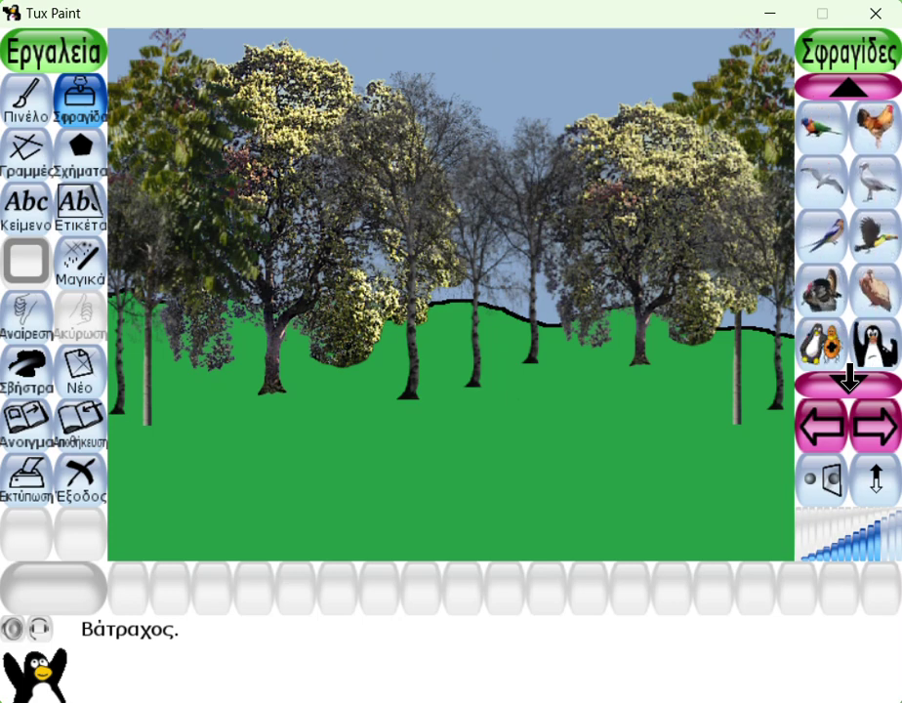
{"action": "left_click", "coordinate": [848, 381]}
{"action": "left_click", "coordinate": [848, 381]}
{"action": "left_click", "coordinate": [849, 381]}
{"action": "left_click", "coordinate": [848, 381]}
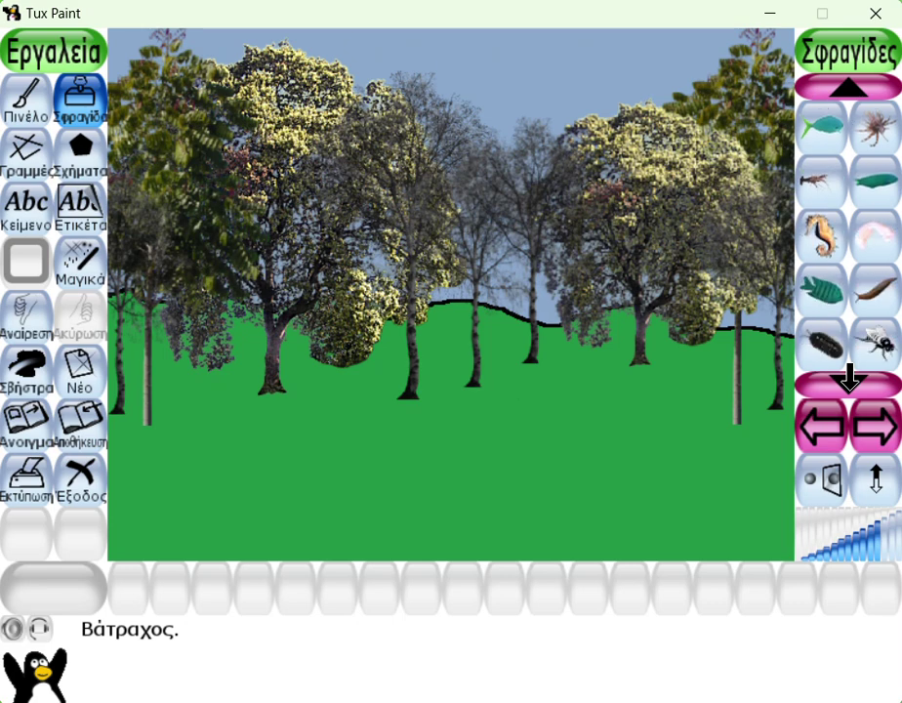
{"action": "left_click", "coordinate": [848, 381]}
{"action": "left_click", "coordinate": [848, 381]}
{"action": "left_click", "coordinate": [848, 381]}
{"action": "left_click", "coordinate": [848, 381]}
{"action": "left_click", "coordinate": [848, 381]}
{"action": "left_click", "coordinate": [848, 380]}
{"action": "left_click", "coordinate": [848, 381]}
{"action": "left_click", "coordinate": [849, 381]}
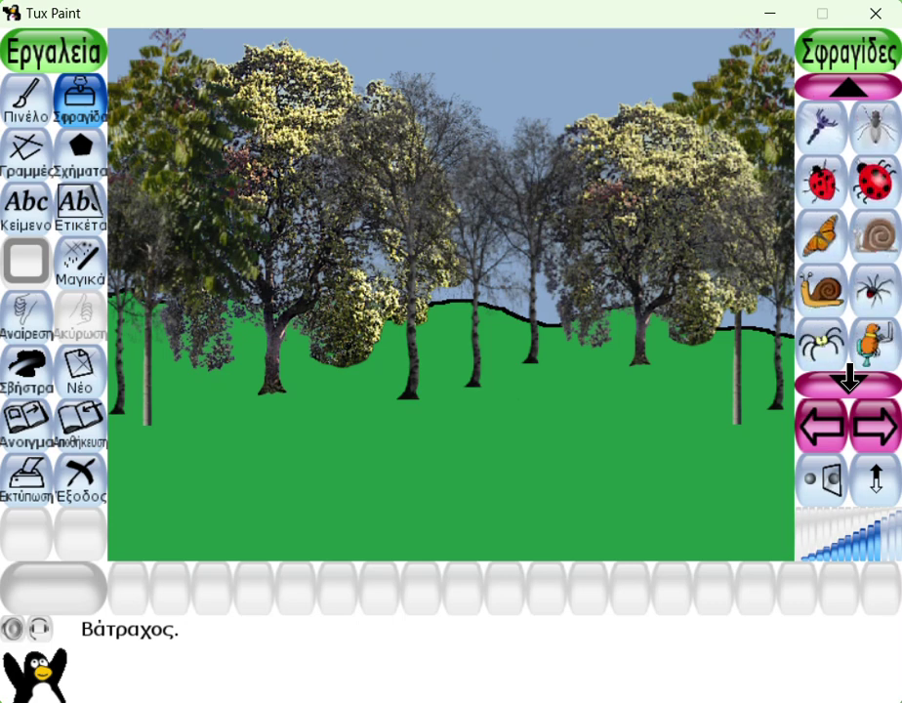
{"action": "left_click", "coordinate": [848, 381]}
{"action": "left_click", "coordinate": [848, 381]}
{"action": "left_click", "coordinate": [848, 380]}
{"action": "left_click", "coordinate": [848, 381]}
{"action": "left_click", "coordinate": [849, 381]}
{"action": "left_click", "coordinate": [848, 381]}
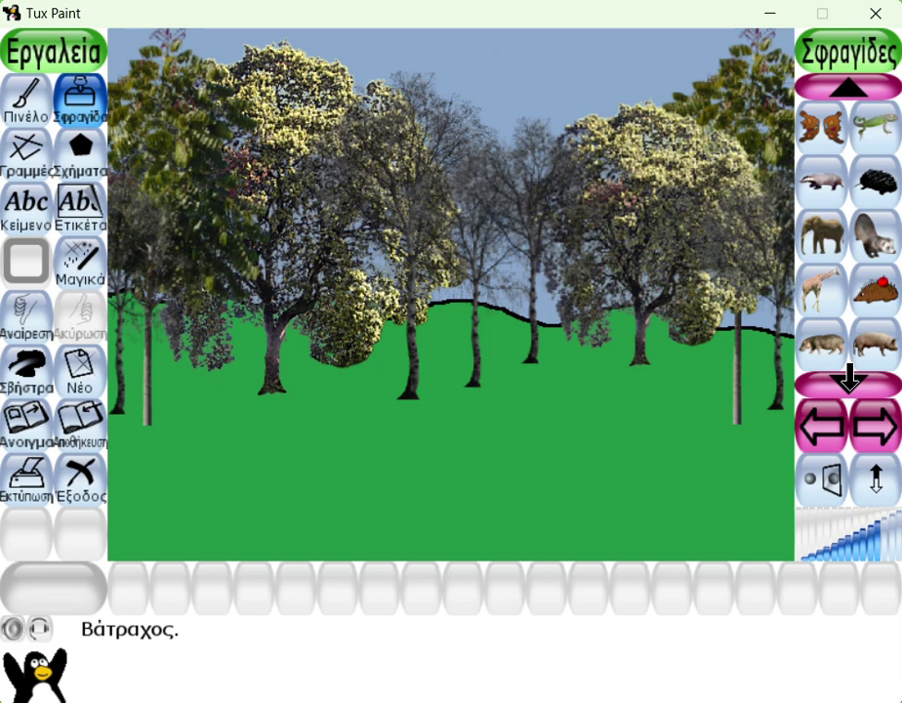
{"action": "left_click", "coordinate": [817, 237]}
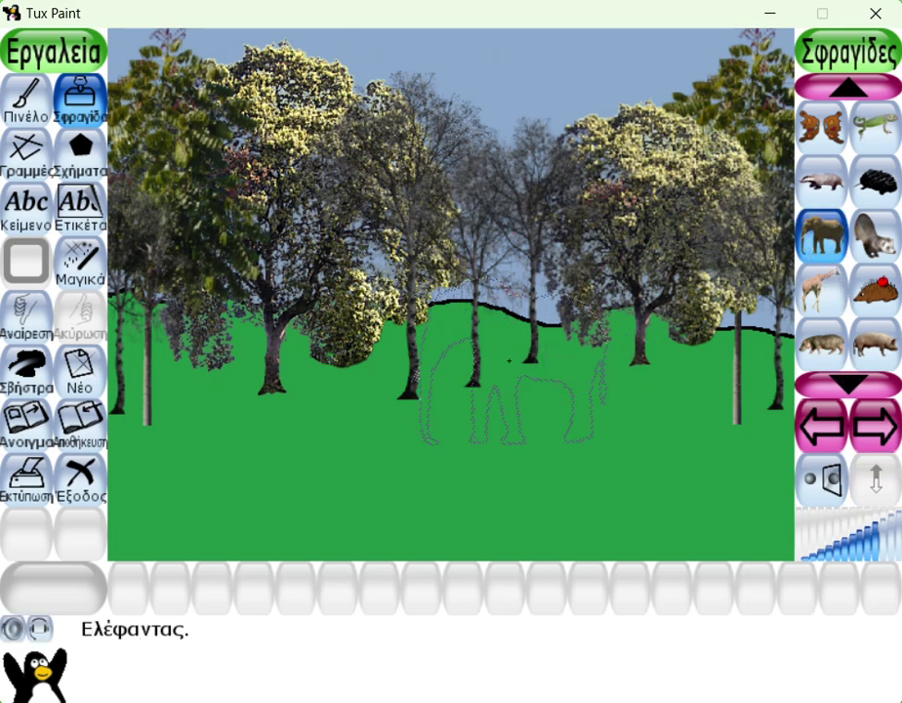
{"action": "left_click", "coordinate": [506, 372]}
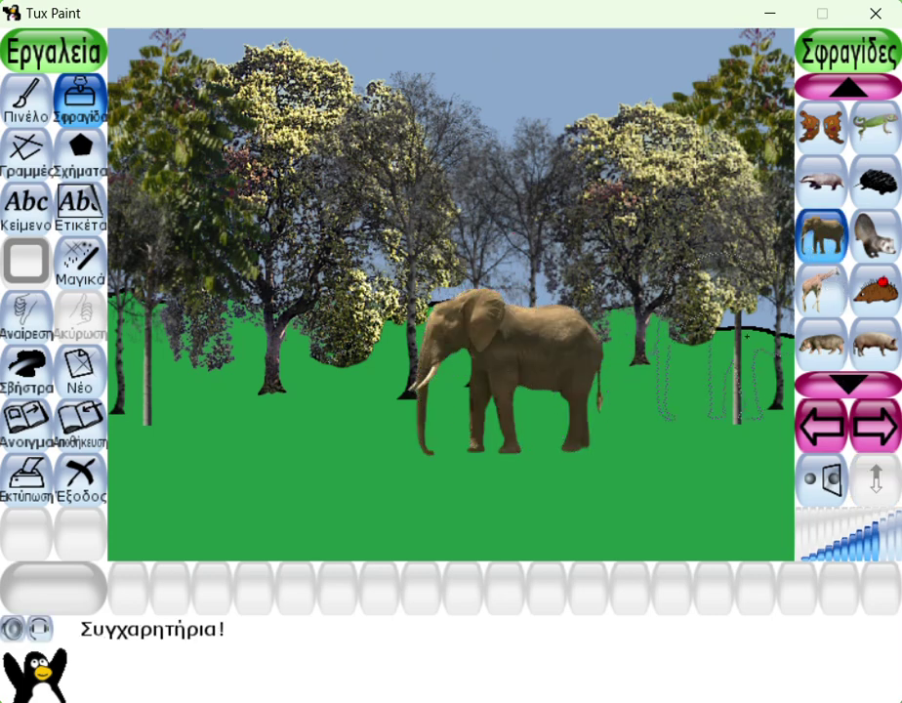
{"action": "left_click", "coordinate": [822, 298]}
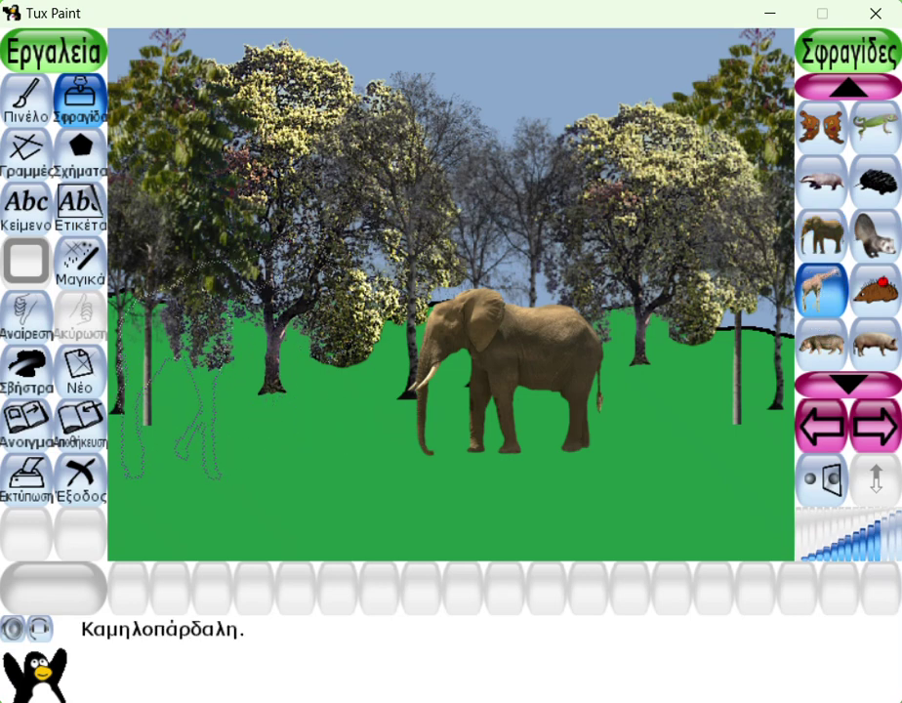
{"action": "left_click", "coordinate": [224, 356]}
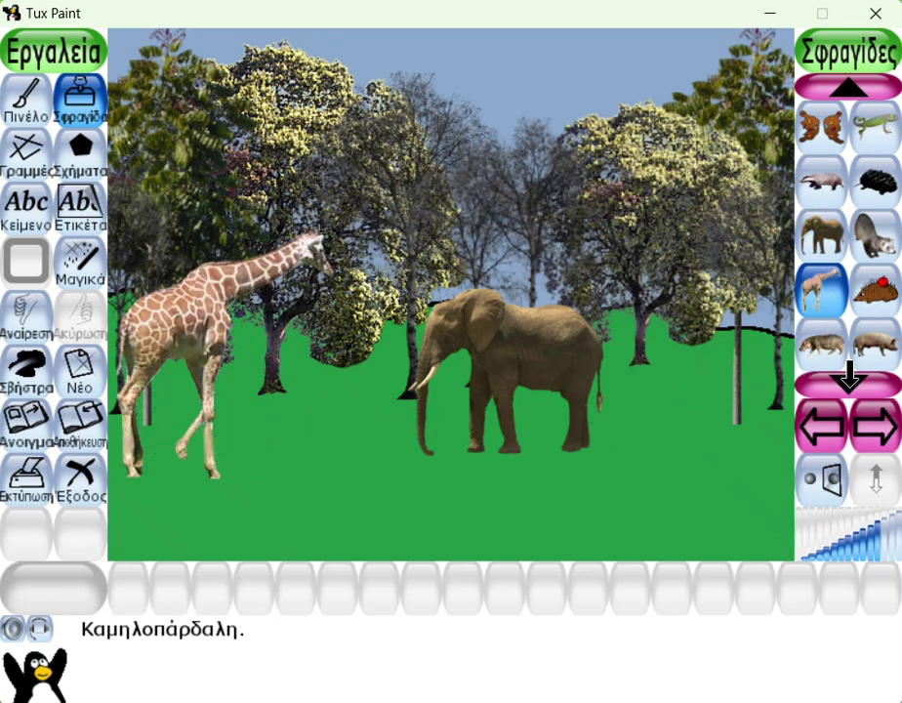
Stamp a gorilla (Γορίλας) on the green ground between the giraffe and the elephant
{"action": "left_click", "coordinate": [820, 183]}
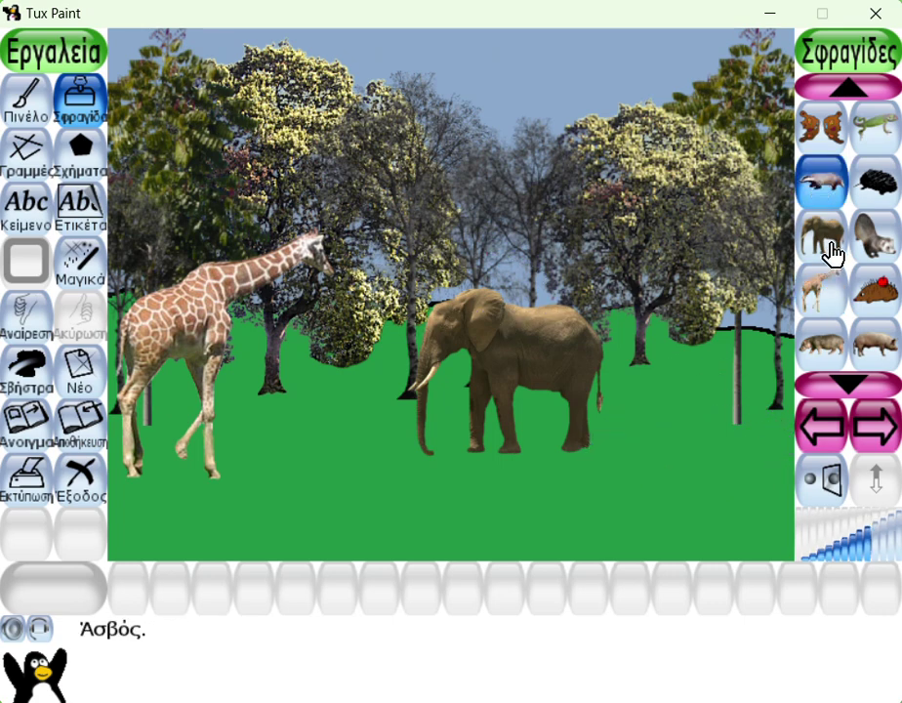
{"action": "left_click", "coordinate": [847, 381]}
{"action": "left_click", "coordinate": [846, 379]}
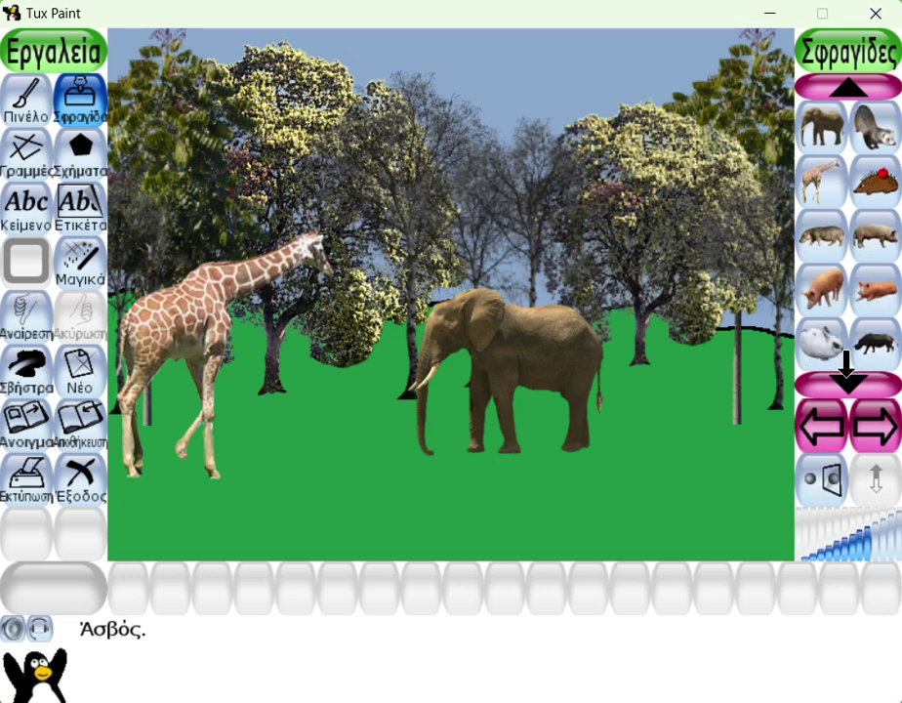
{"action": "left_click", "coordinate": [847, 379]}
{"action": "left_click", "coordinate": [846, 379]}
{"action": "left_click", "coordinate": [847, 379]}
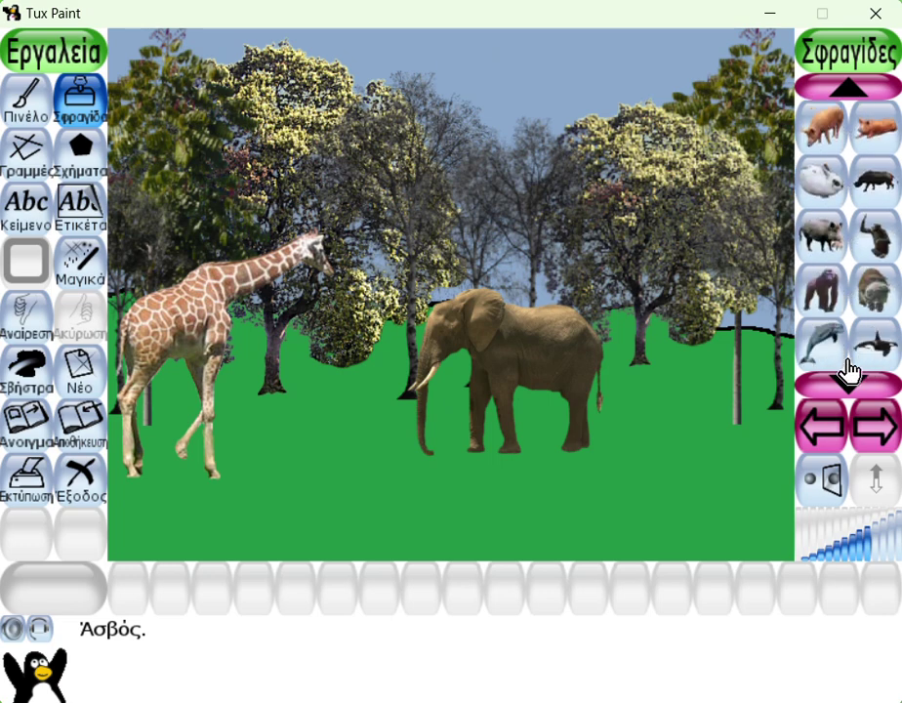
{"action": "left_click", "coordinate": [823, 291]}
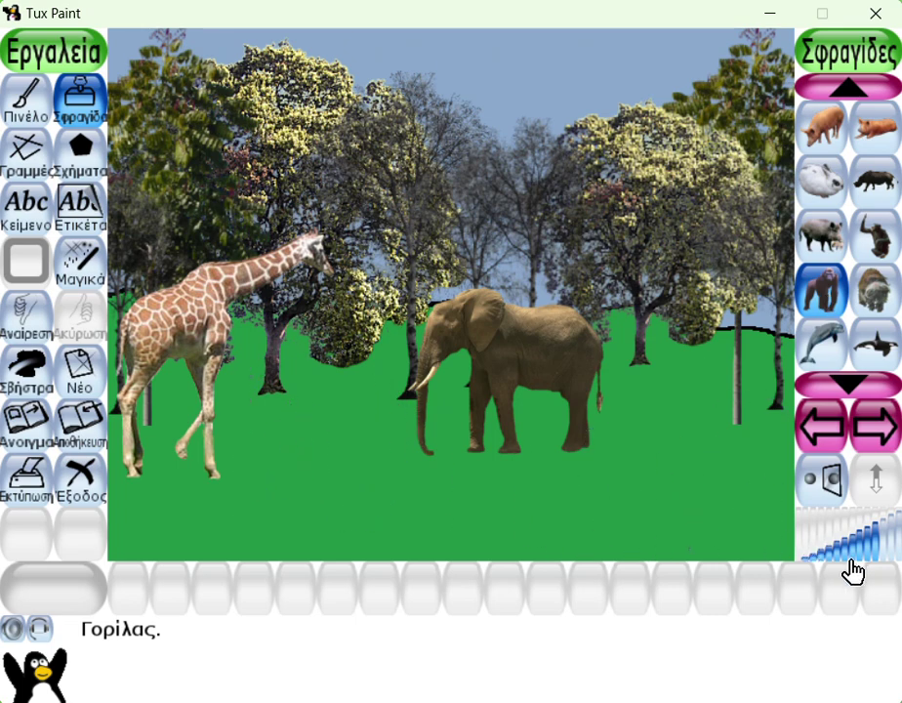
{"action": "left_click", "coordinate": [321, 414]}
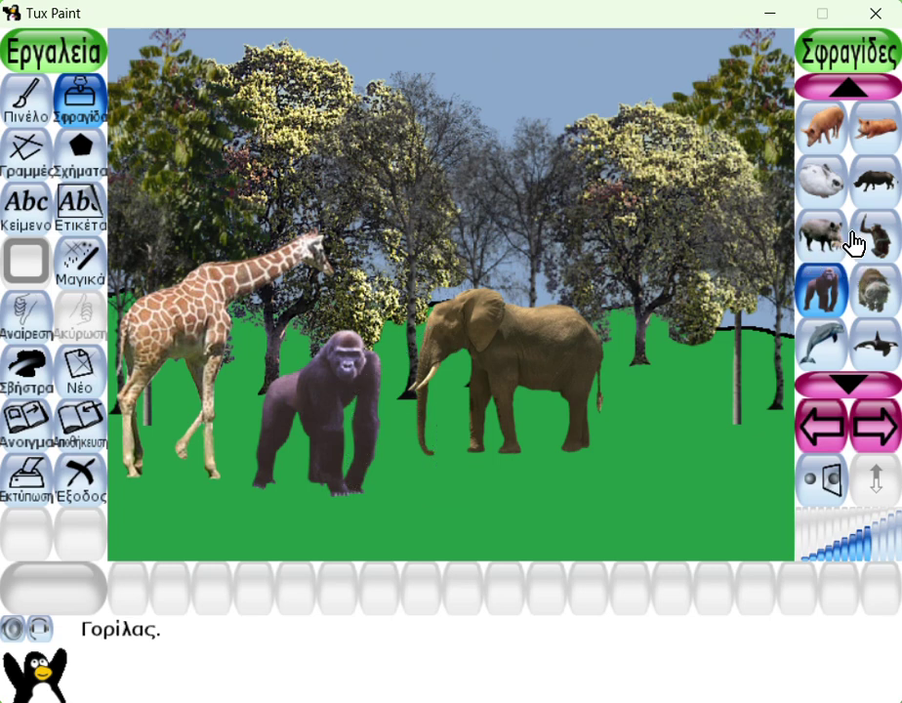
Stamp a hippopotamus (Ιπποπόταμος) on the green ground to the right of the elephant, slightly lower than it
{"action": "left_click", "coordinate": [850, 376]}
{"action": "left_click", "coordinate": [850, 376]}
{"action": "left_click", "coordinate": [850, 376]}
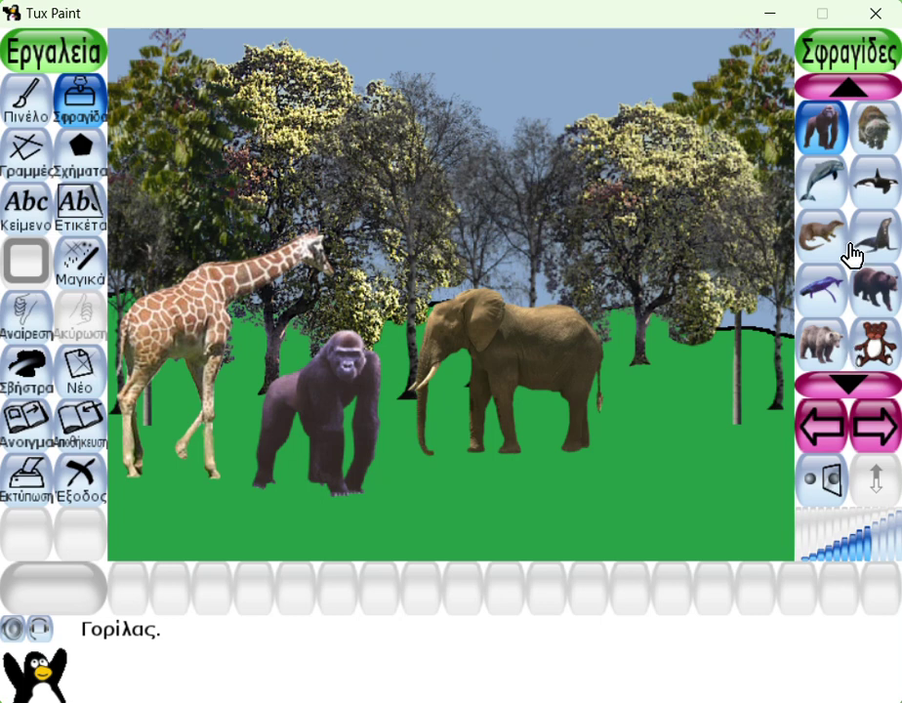
{"action": "left_click", "coordinate": [847, 90]}
{"action": "left_click", "coordinate": [847, 89]}
{"action": "left_click", "coordinate": [847, 90]}
{"action": "left_click", "coordinate": [847, 90]}
{"action": "left_click", "coordinate": [847, 90]}
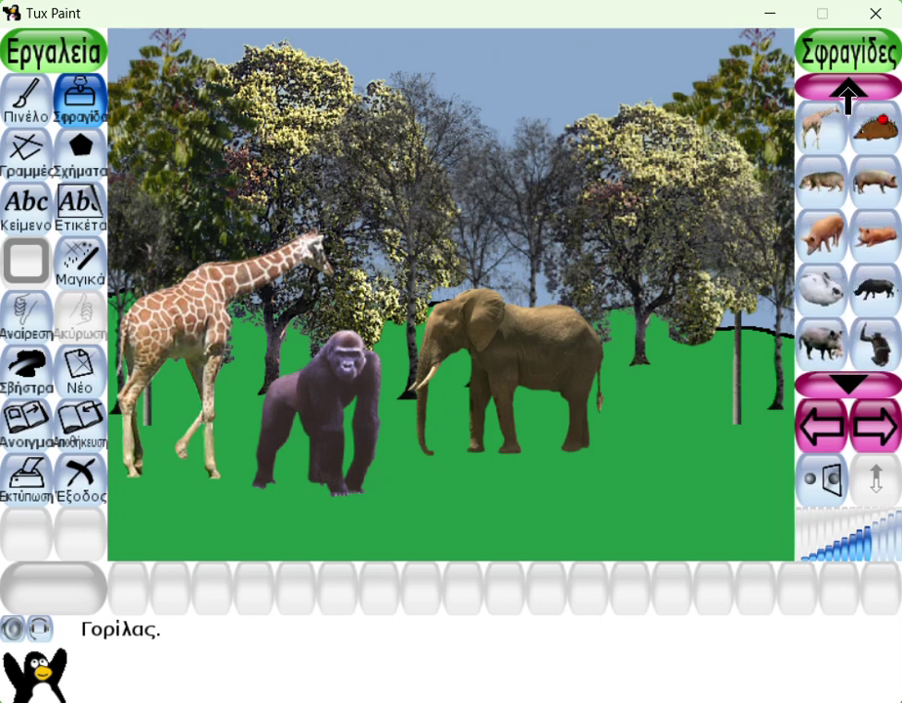
{"action": "left_click", "coordinate": [823, 189]}
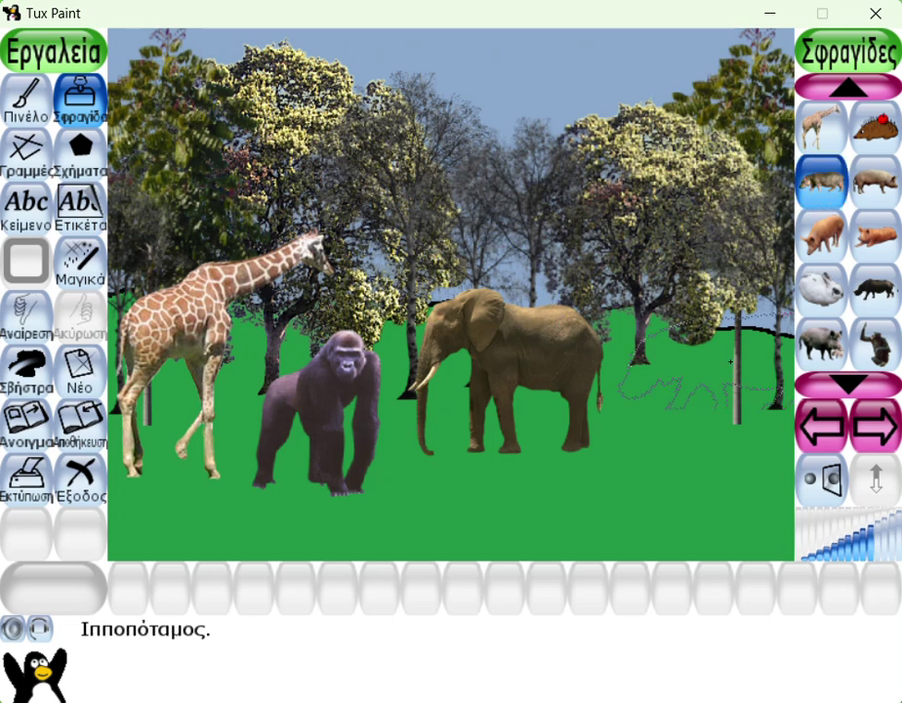
{"action": "left_click", "coordinate": [674, 445]}
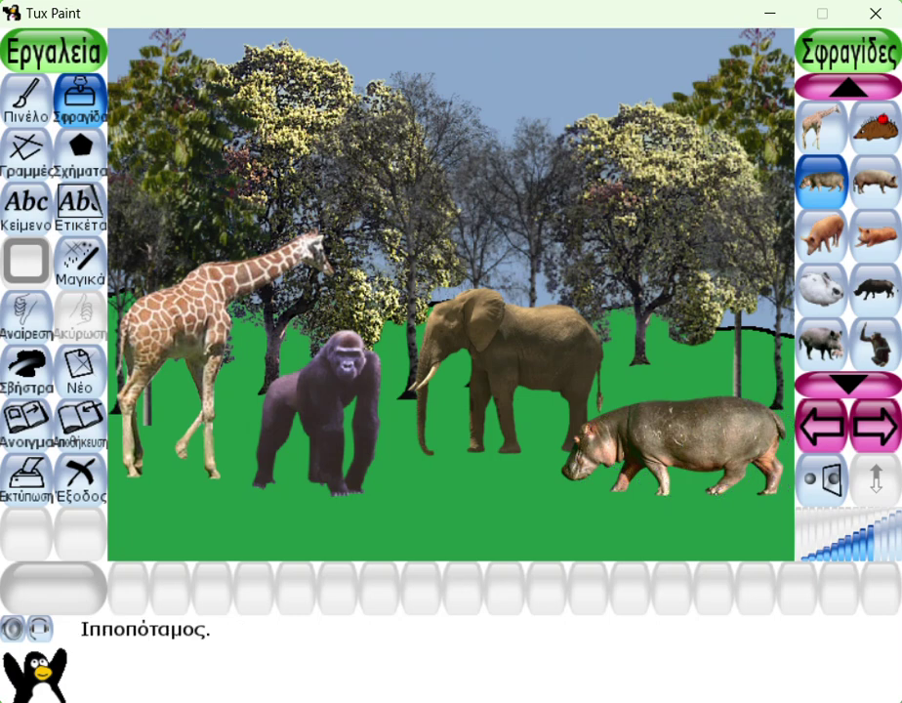
Stamp the sun (Ο ήλιος) from the space stamps in the sky, between the two oaks and above the birches
{"action": "left_click", "coordinate": [821, 426]}
{"action": "left_click", "coordinate": [821, 426]}
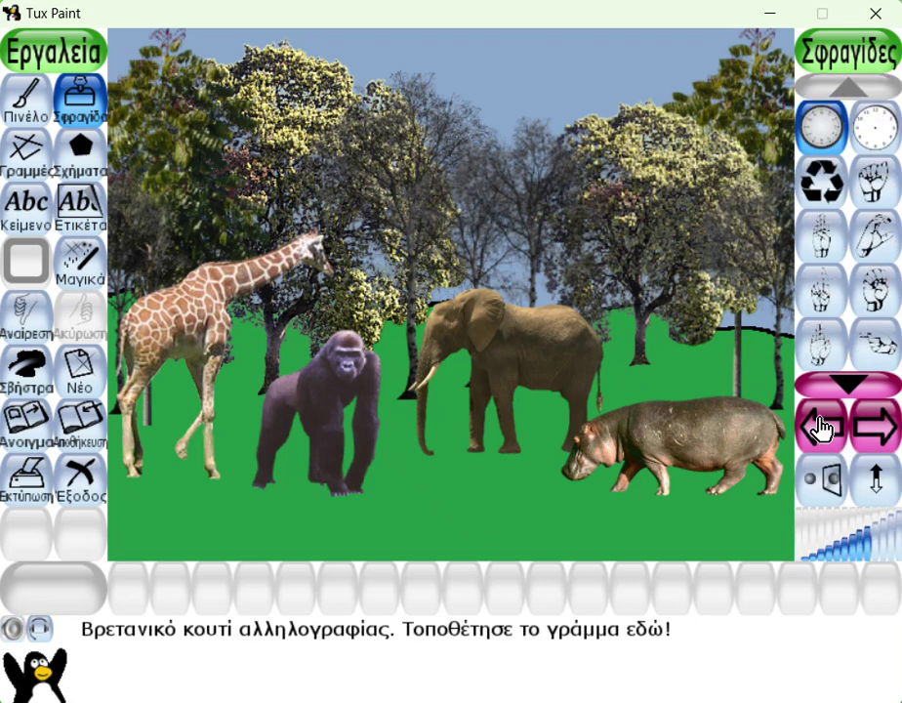
{"action": "left_click", "coordinate": [821, 426]}
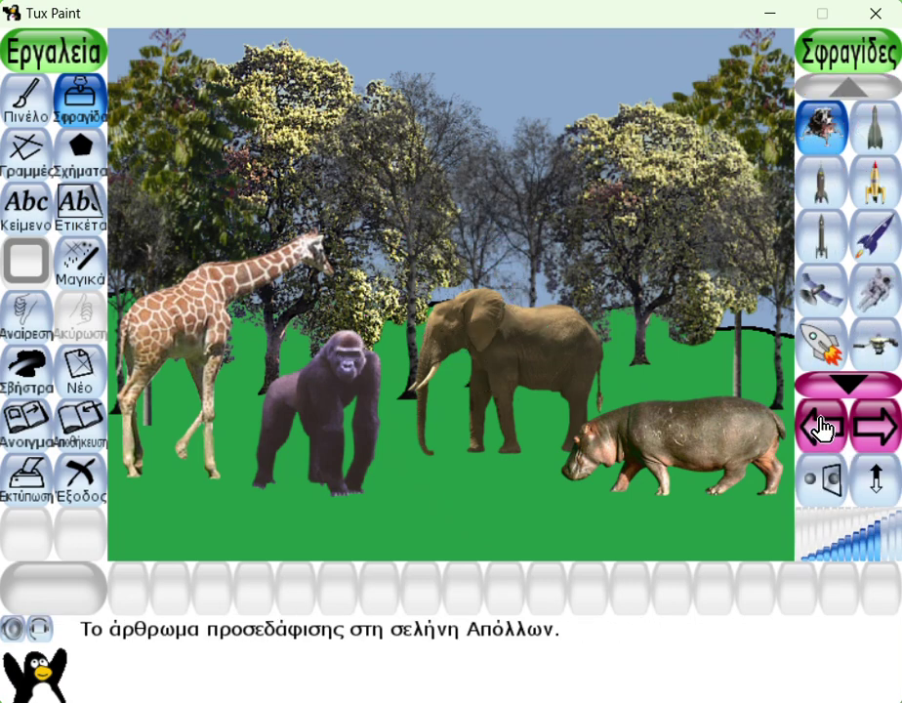
{"action": "left_click", "coordinate": [848, 381]}
{"action": "left_click", "coordinate": [848, 381]}
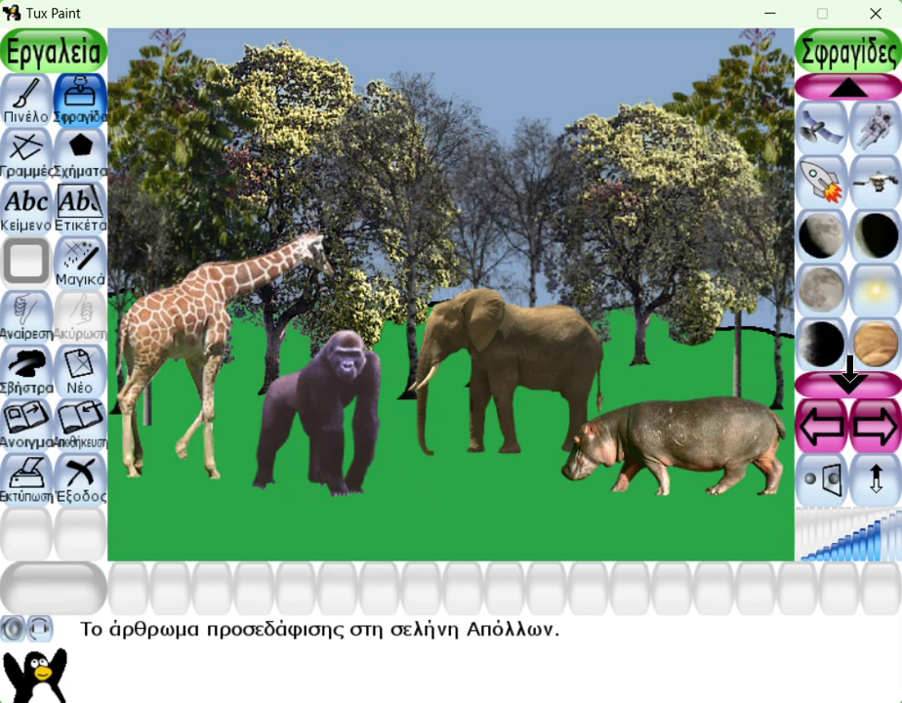
{"action": "left_click", "coordinate": [873, 295]}
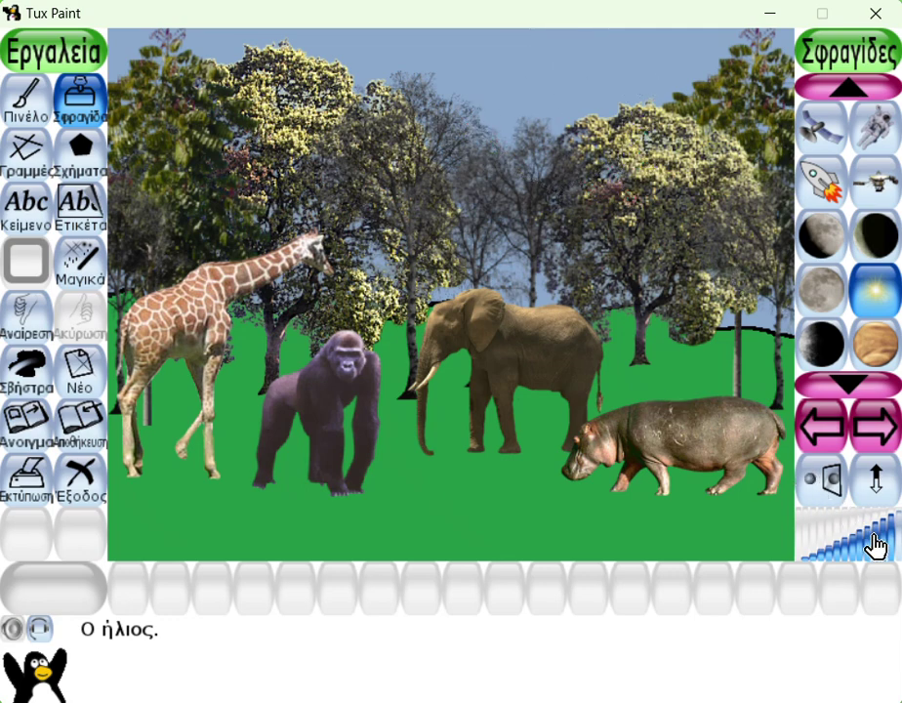
{"action": "left_click", "coordinate": [534, 79]}
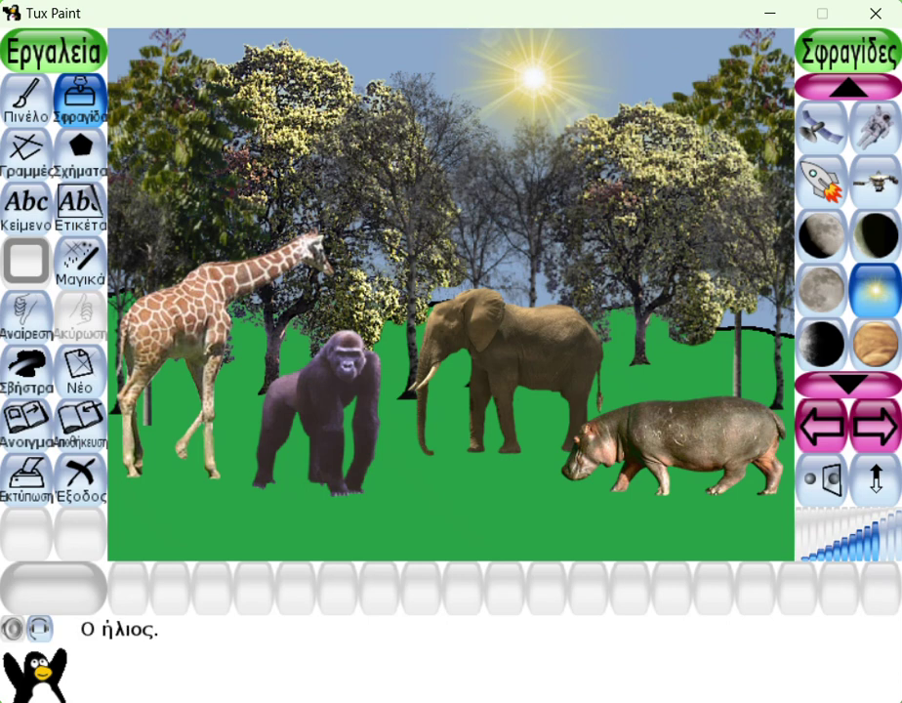
Paint a strip of dark green grass across the foreground with the Grass (Γρασίδι) magic effect
{"action": "left_click", "coordinate": [81, 266]}
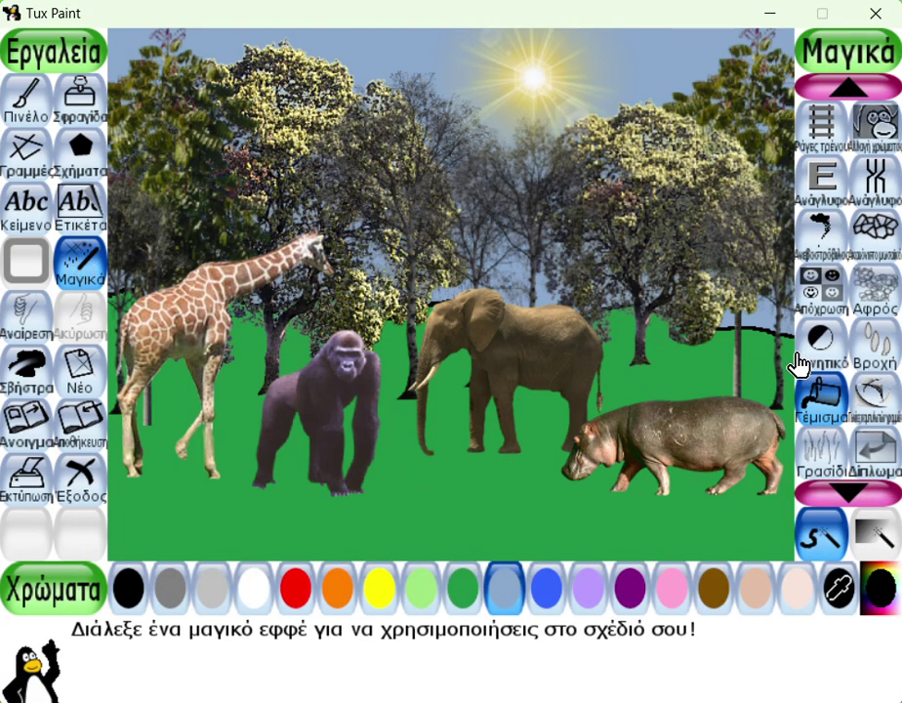
{"action": "left_click", "coordinate": [849, 486]}
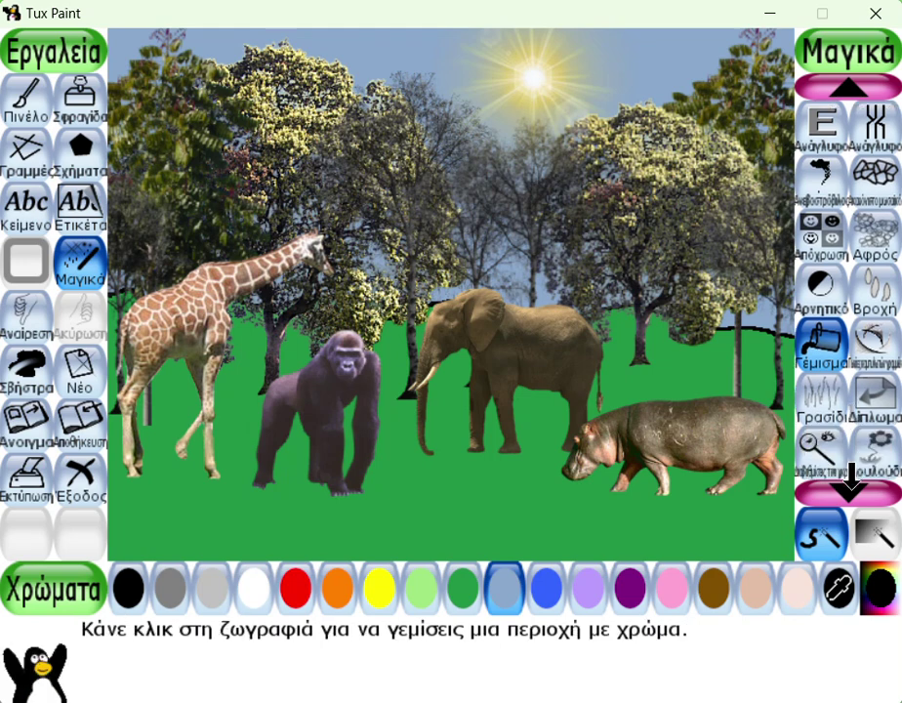
{"action": "left_click", "coordinate": [849, 485]}
{"action": "left_click", "coordinate": [849, 479]}
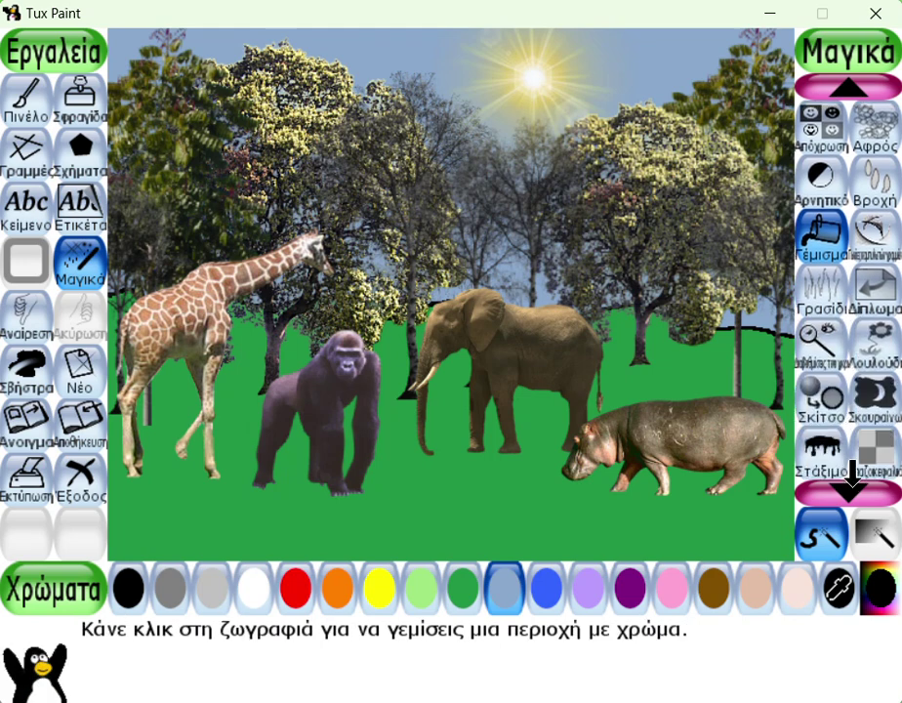
{"action": "left_click", "coordinate": [828, 298]}
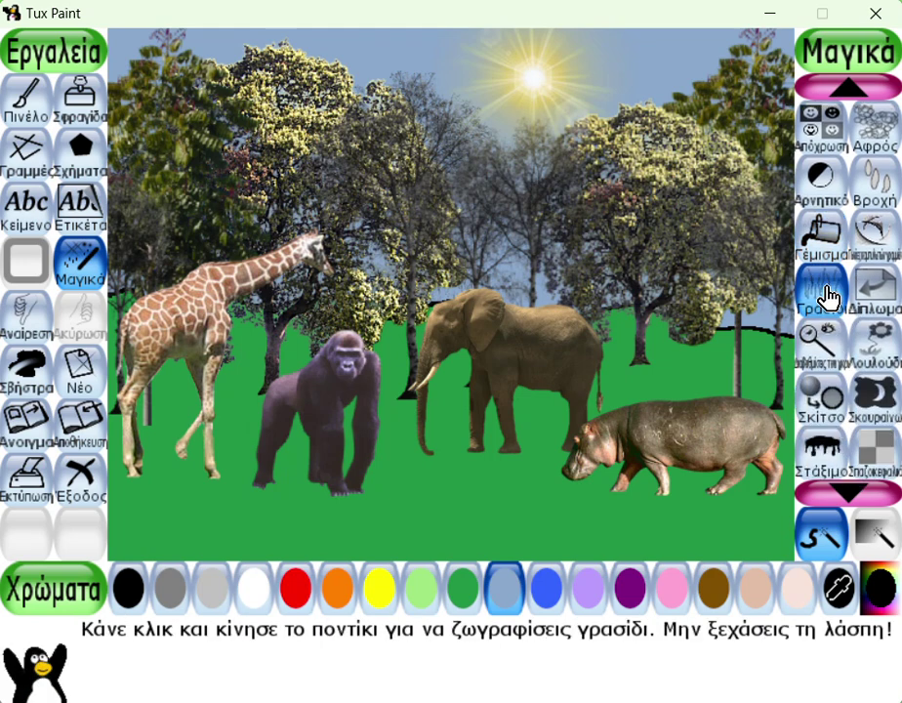
{"action": "left_click", "coordinate": [465, 591]}
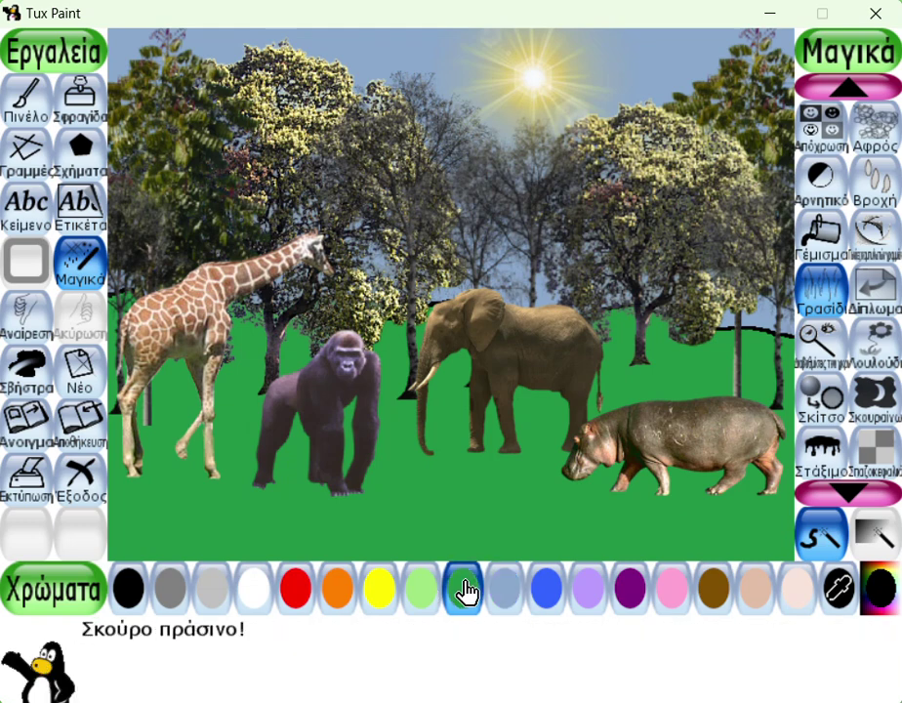
{"action": "left_click", "coordinate": [113, 510]}
{"action": "mouse_move", "coordinate": [120, 520]}
{"action": "left_mouse_down"}
{"action": "mouse_move", "coordinate": [174, 508]}
{"action": "mouse_move", "coordinate": [226, 530]}
{"action": "mouse_move", "coordinate": [263, 512]}
{"action": "mouse_move", "coordinate": [276, 530]}
{"action": "mouse_move", "coordinate": [314, 519]}
{"action": "mouse_move", "coordinate": [361, 529]}
{"action": "mouse_move", "coordinate": [413, 488]}
{"action": "mouse_move", "coordinate": [438, 527]}
{"action": "mouse_move", "coordinate": [473, 498]}
{"action": "mouse_move", "coordinate": [640, 540]}
{"action": "mouse_move", "coordinate": [781, 535]}
{"action": "left_mouse_up"}
Add grass around the right oak's trunk and near the right edge, undoing the stroke that overlaps the hippopotamus
{"action": "mouse_move", "coordinate": [646, 348]}
{"action": "left_mouse_down"}
{"action": "mouse_move", "coordinate": [637, 358]}
{"action": "mouse_move", "coordinate": [666, 368]}
{"action": "mouse_move", "coordinate": [779, 360]}
{"action": "left_mouse_up"}
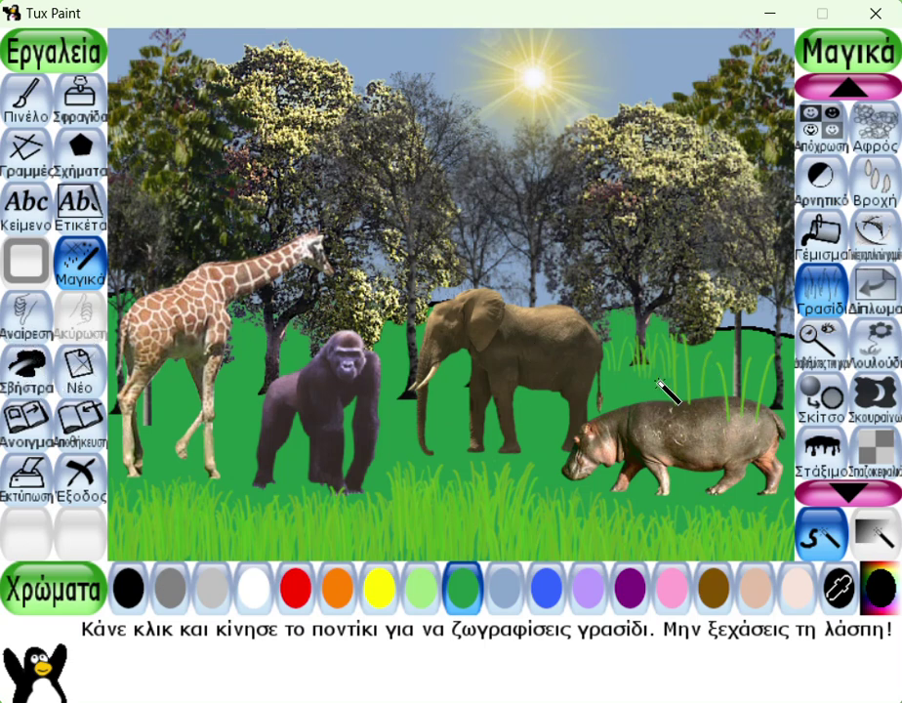
{"action": "left_click", "coordinate": [27, 317]}
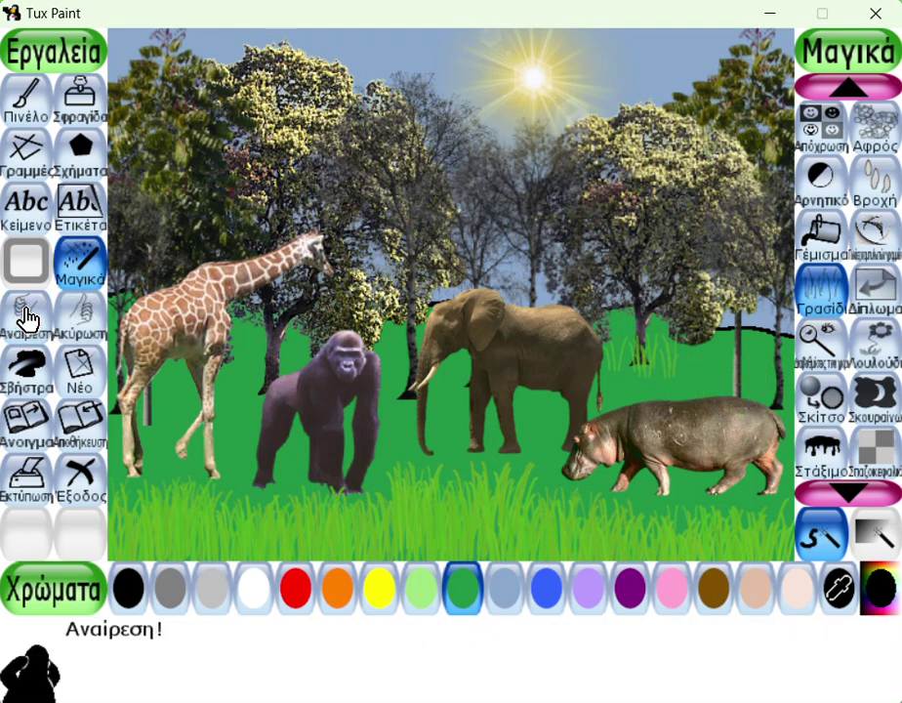
{"action": "left_click", "coordinate": [762, 352]}
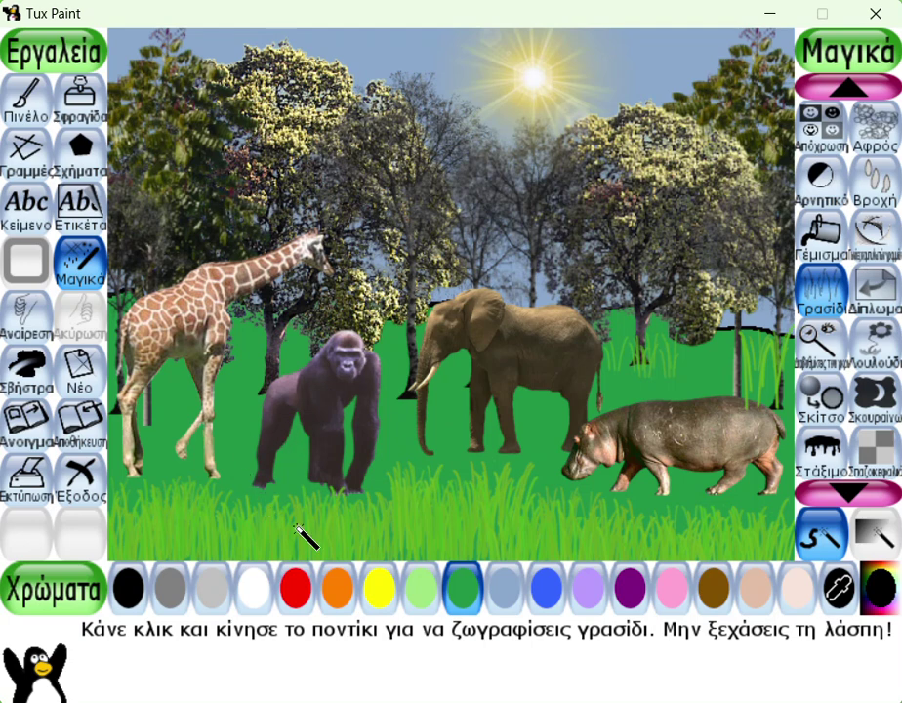
Draw three red flowers with the Flower (Λουλούδι) magic effect in the foreground grass: below the giraffe, below the elephant and at the right edge
{"action": "left_click", "coordinate": [882, 357]}
{"action": "left_click", "coordinate": [296, 586]}
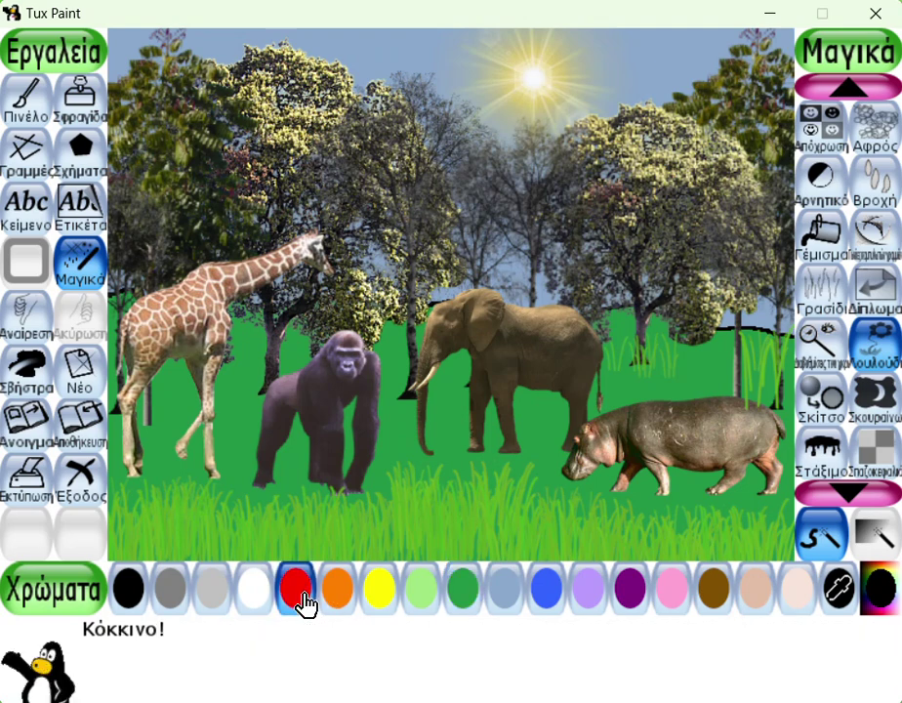
{"action": "left_click_drag", "start_coordinate": [174, 532], "coordinate": [171, 479]}
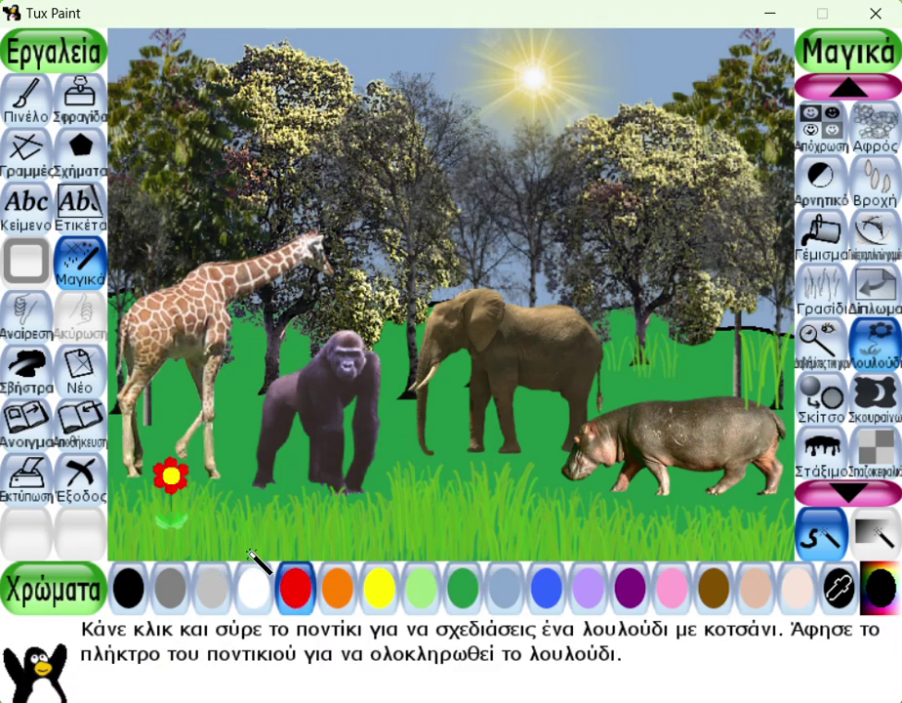
{"action": "left_click_drag", "start_coordinate": [468, 529], "coordinate": [475, 475]}
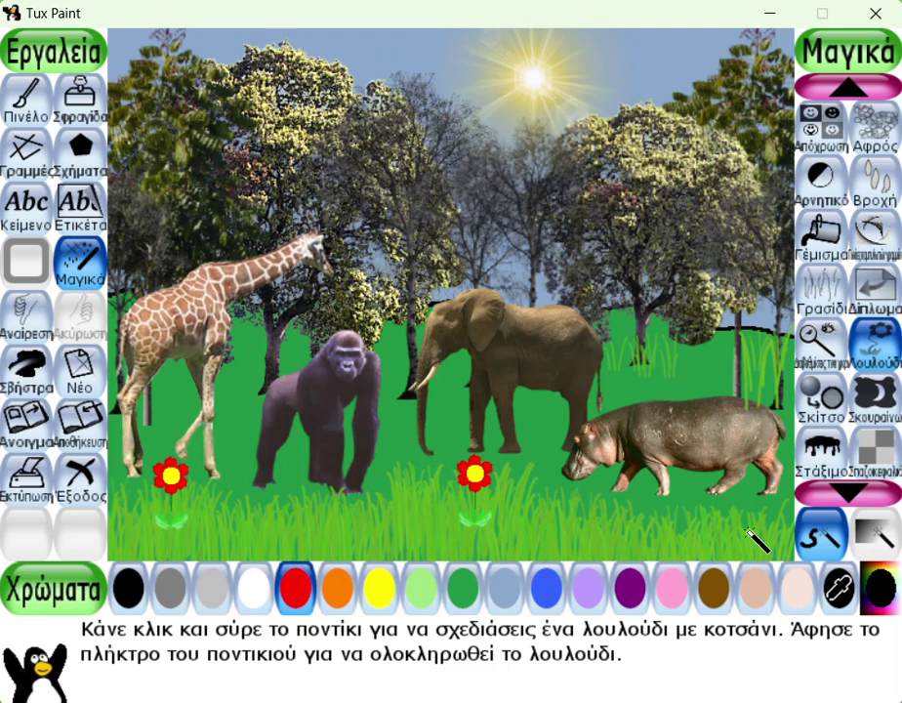
{"action": "left_click_drag", "start_coordinate": [769, 535], "coordinate": [769, 485]}
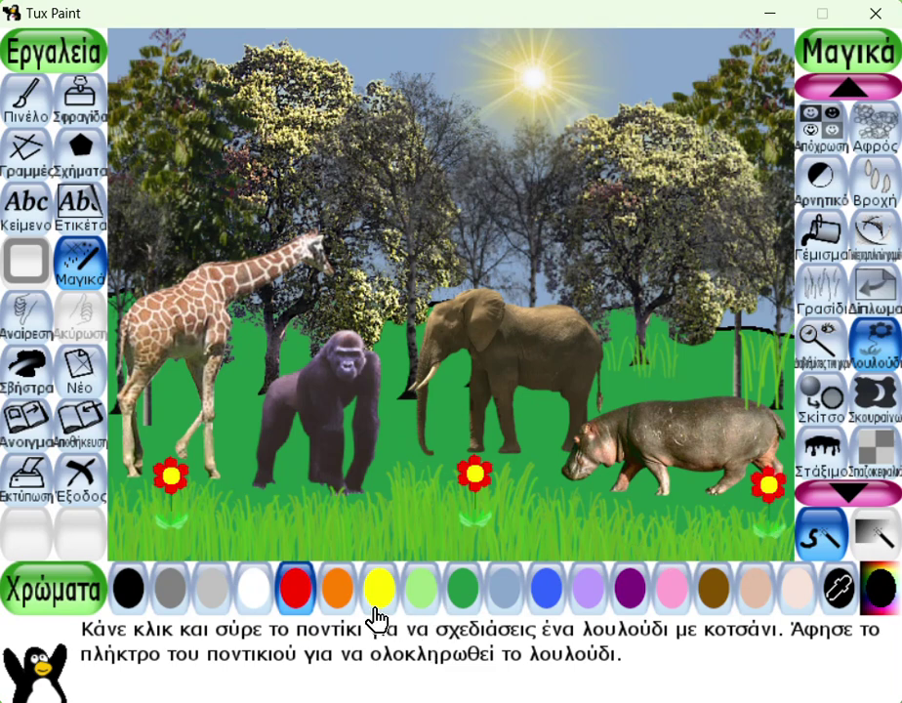
Add three orange flowers in the grass: at the gorilla's left foot, between the gorilla and the elephant, and below the hippopotamus's head
{"action": "left_click", "coordinate": [339, 591]}
{"action": "mouse_move", "coordinate": [278, 532]}
{"action": "left_mouse_down"}
{"action": "mouse_move", "coordinate": [288, 544]}
{"action": "mouse_move", "coordinate": [276, 479]}
{"action": "left_mouse_up"}
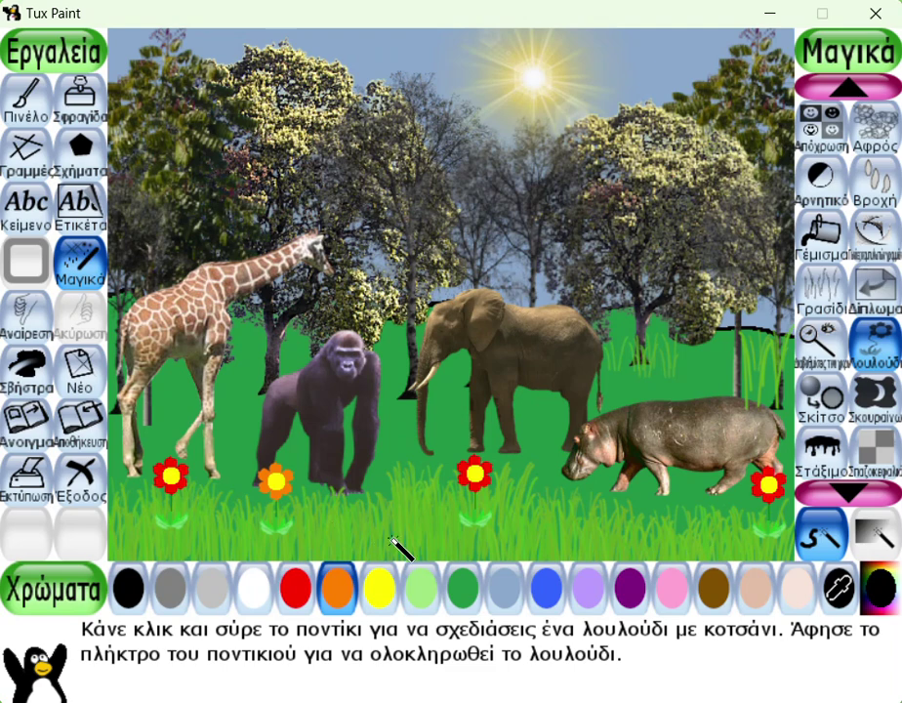
{"action": "left_click_drag", "start_coordinate": [411, 535], "coordinate": [413, 481]}
{"action": "left_click_drag", "start_coordinate": [594, 540], "coordinate": [594, 485]}
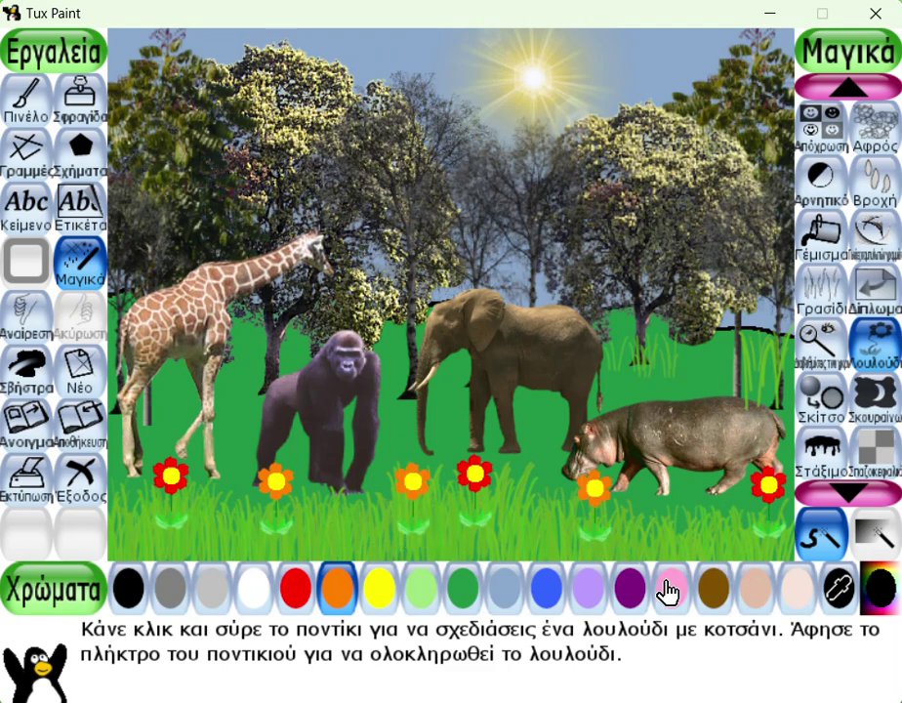
Add three pink flowers in the grass: by the hippopotamus's hind legs, below the gorilla and at the left edge
{"action": "left_click", "coordinate": [674, 589]}
{"action": "left_click_drag", "start_coordinate": [727, 539], "coordinate": [718, 475]}
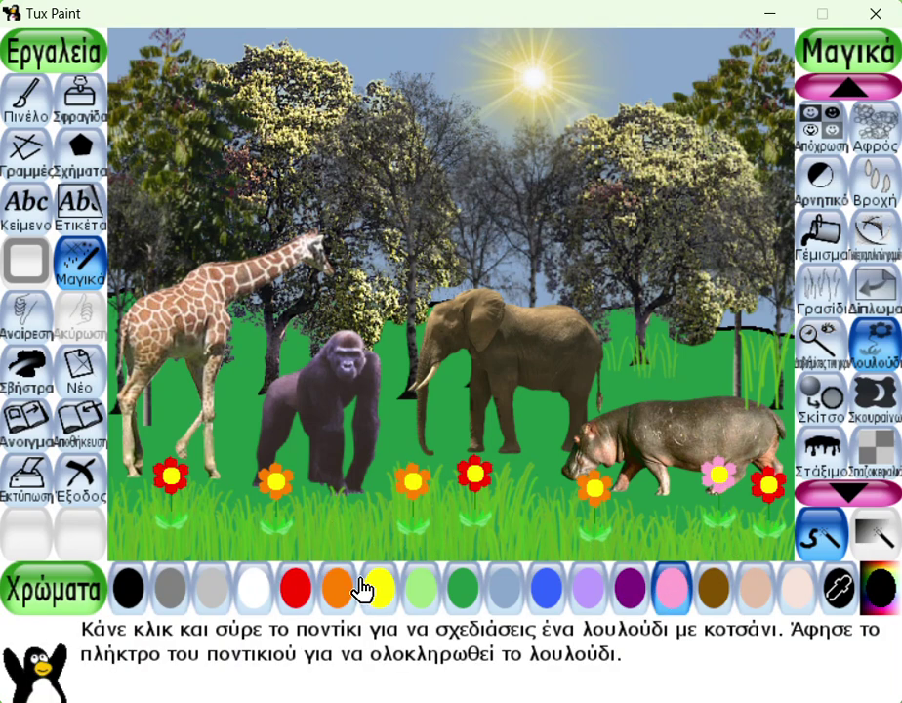
{"action": "left_click_drag", "start_coordinate": [337, 554], "coordinate": [330, 496]}
{"action": "left_click_drag", "start_coordinate": [124, 549], "coordinate": [120, 488]}
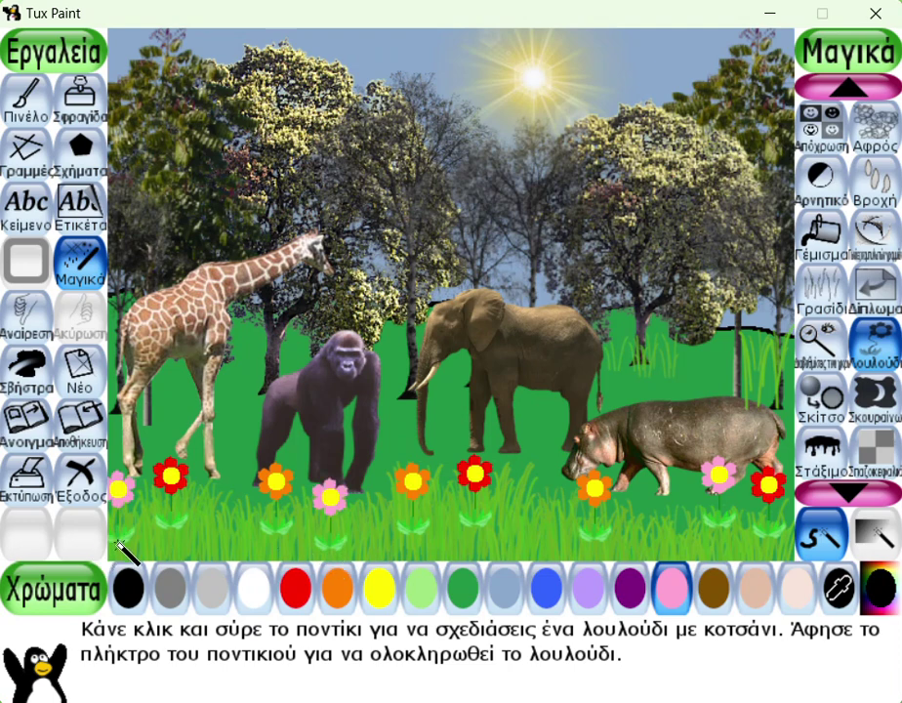
Add two purple flowers in the grass, one just left of the hippopotamus's head and one below its belly
{"action": "left_click", "coordinate": [627, 598]}
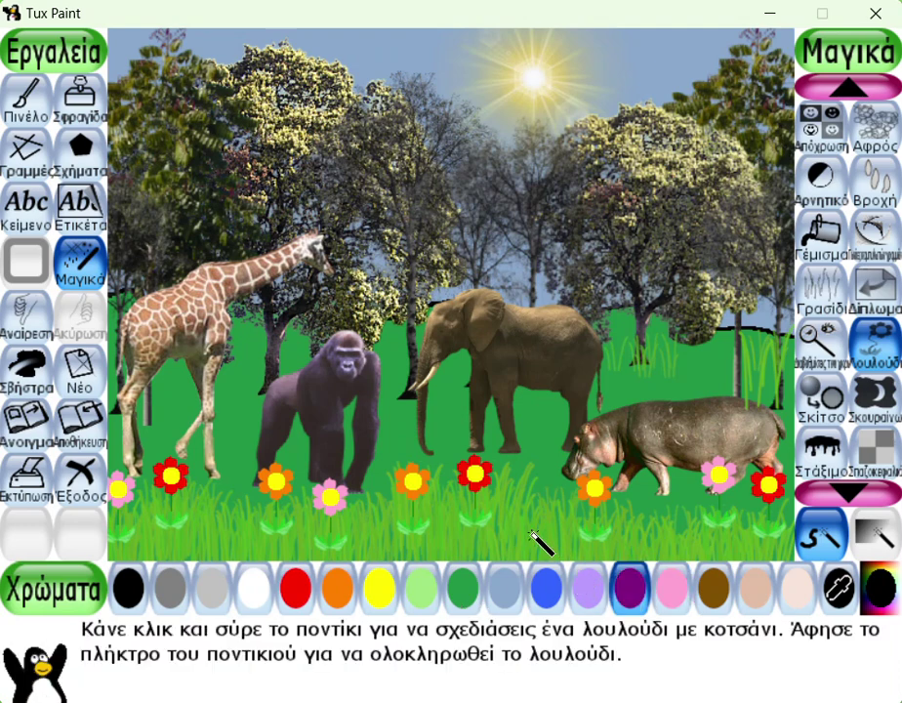
{"action": "left_click_drag", "start_coordinate": [534, 537], "coordinate": [533, 479]}
{"action": "left_click_drag", "start_coordinate": [676, 544], "coordinate": [677, 493]}
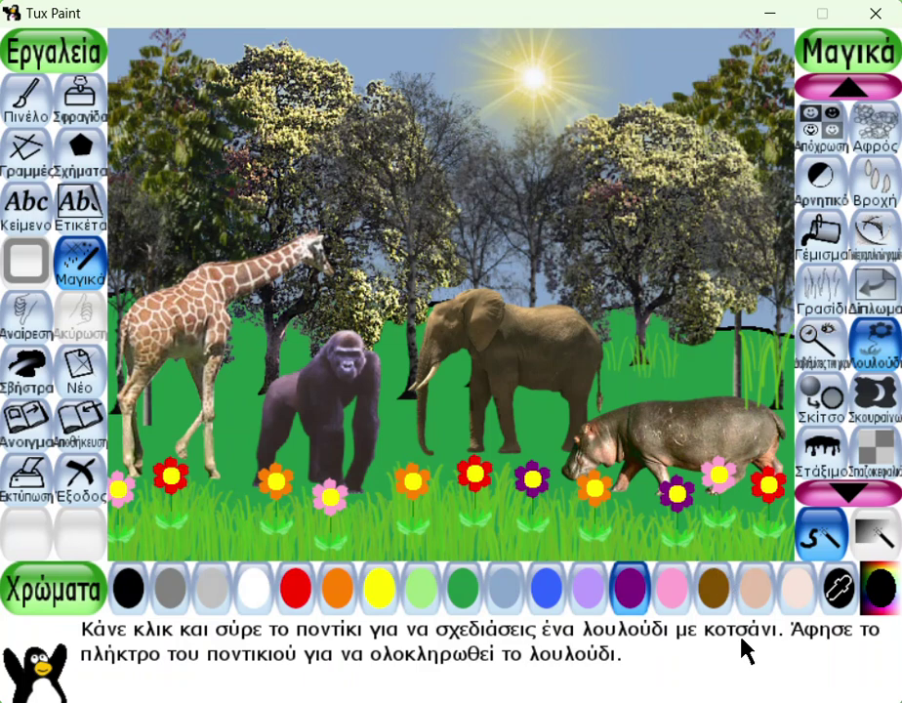
Save the finished forest picture and exit the program, confirming that the work is done
{"action": "left_click", "coordinate": [81, 429]}
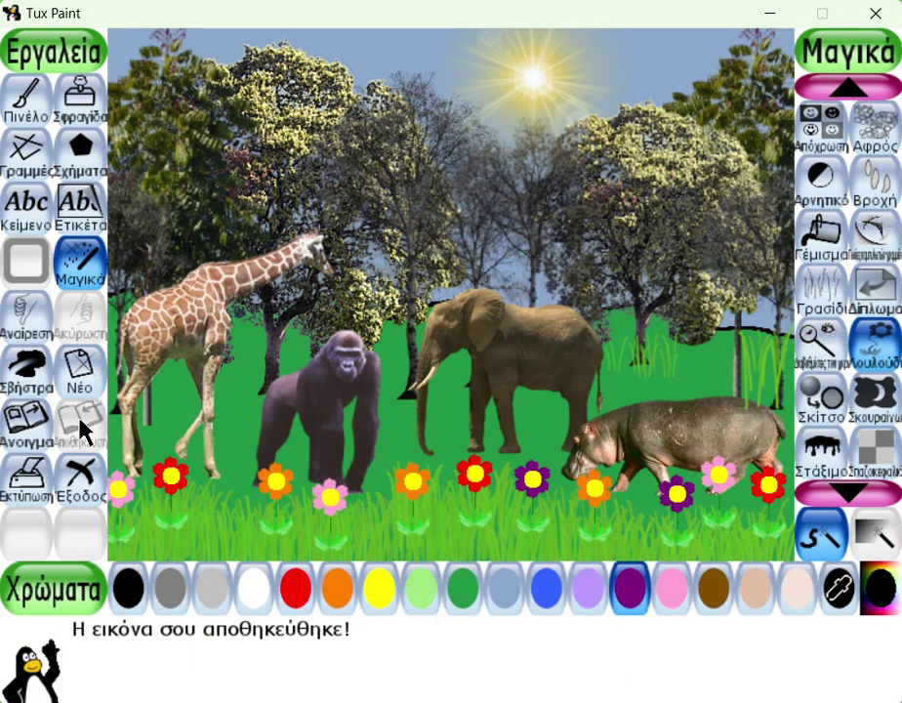
{"action": "left_click", "coordinate": [81, 480]}
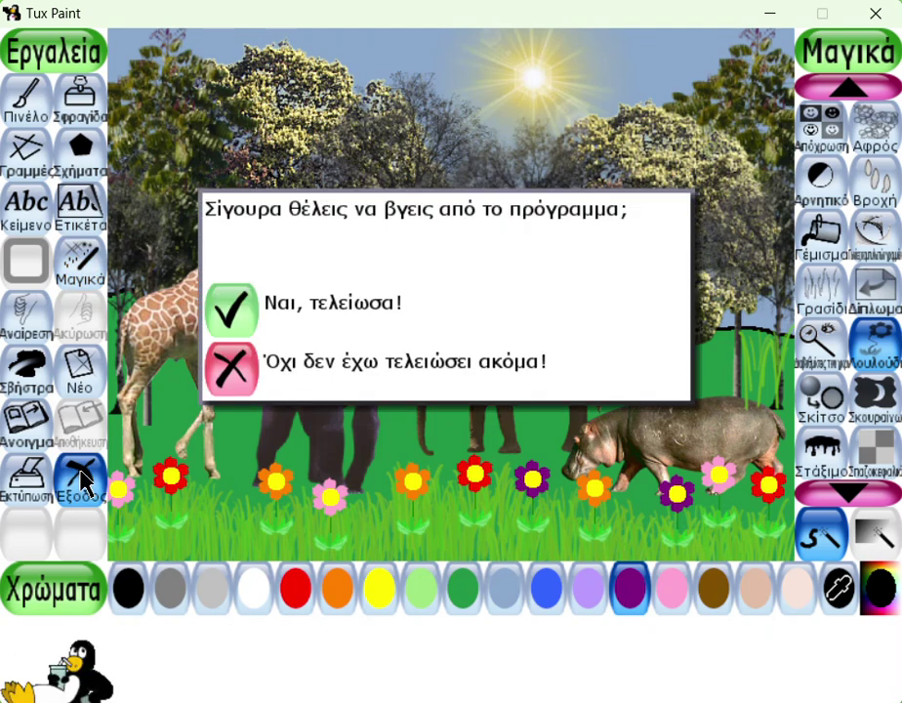
{"action": "left_click", "coordinate": [236, 316]}
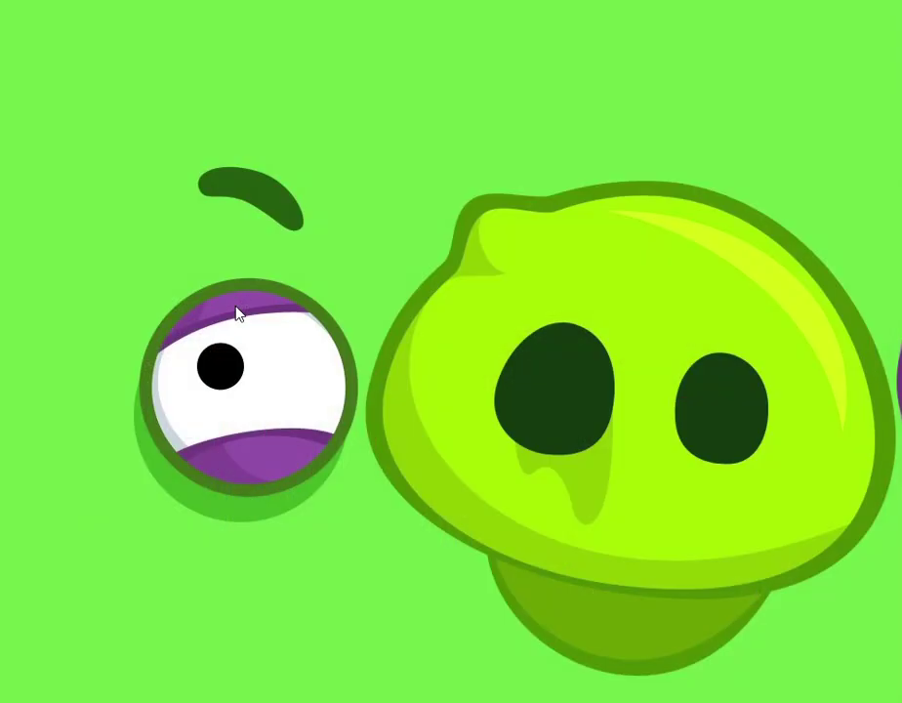